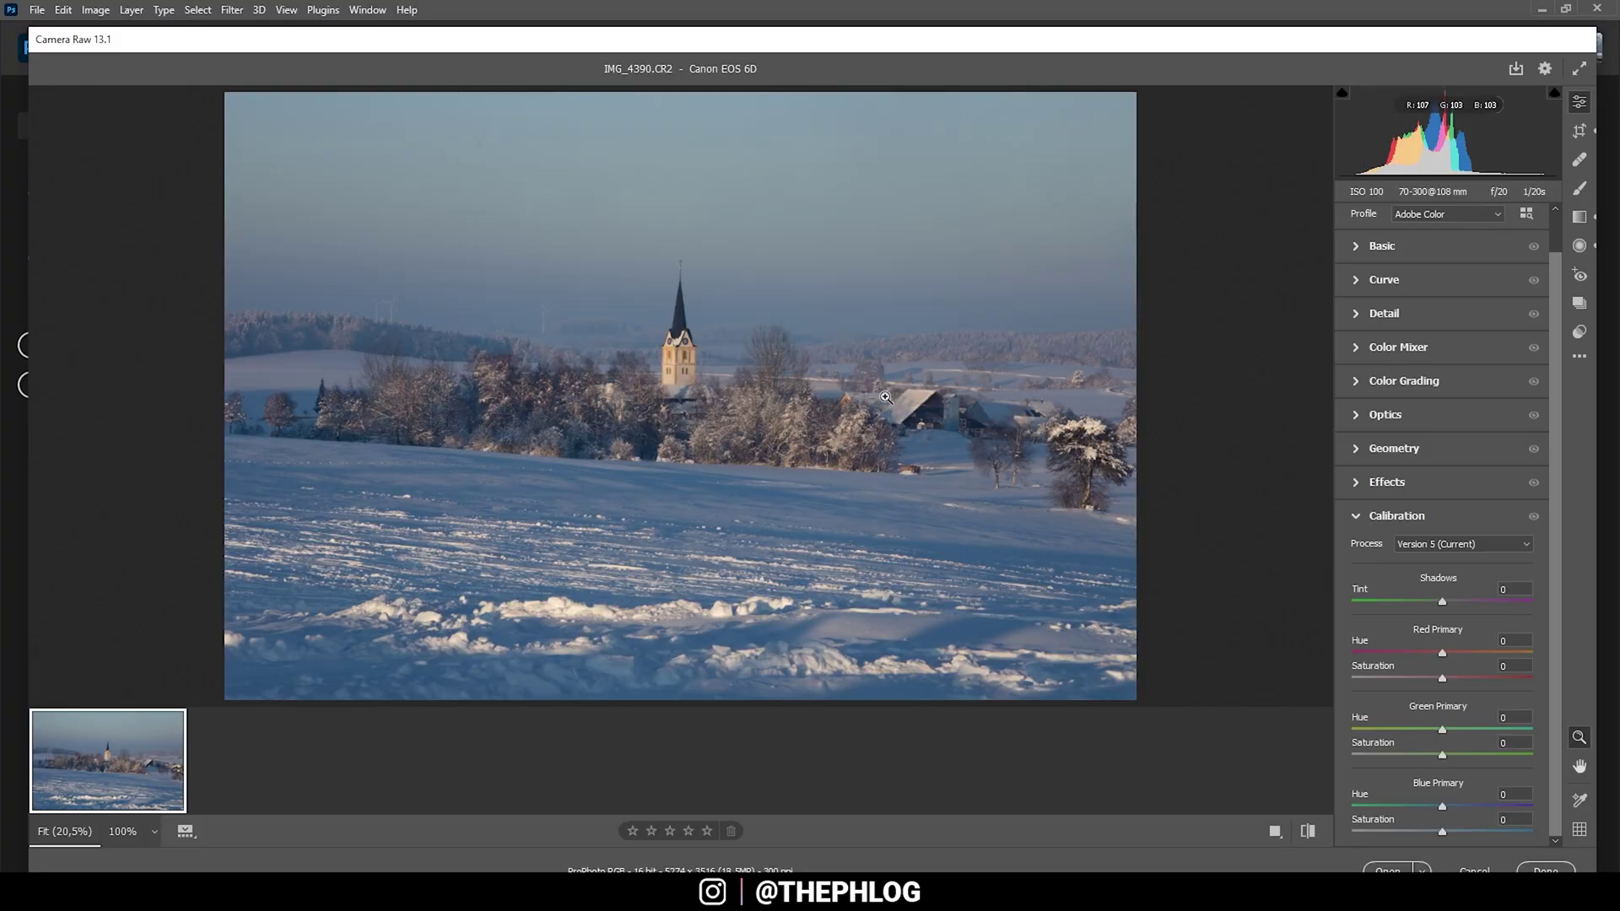
Enable Remove Chromatic Aberration and Use Profile Corrections, and set the camera profile to Adobe Standard.
scroll(1566, 295, up, 1)
scroll(1566, 313, down, 1)
click(1361, 417)
click(1360, 513)
click(1363, 540)
click(1361, 536)
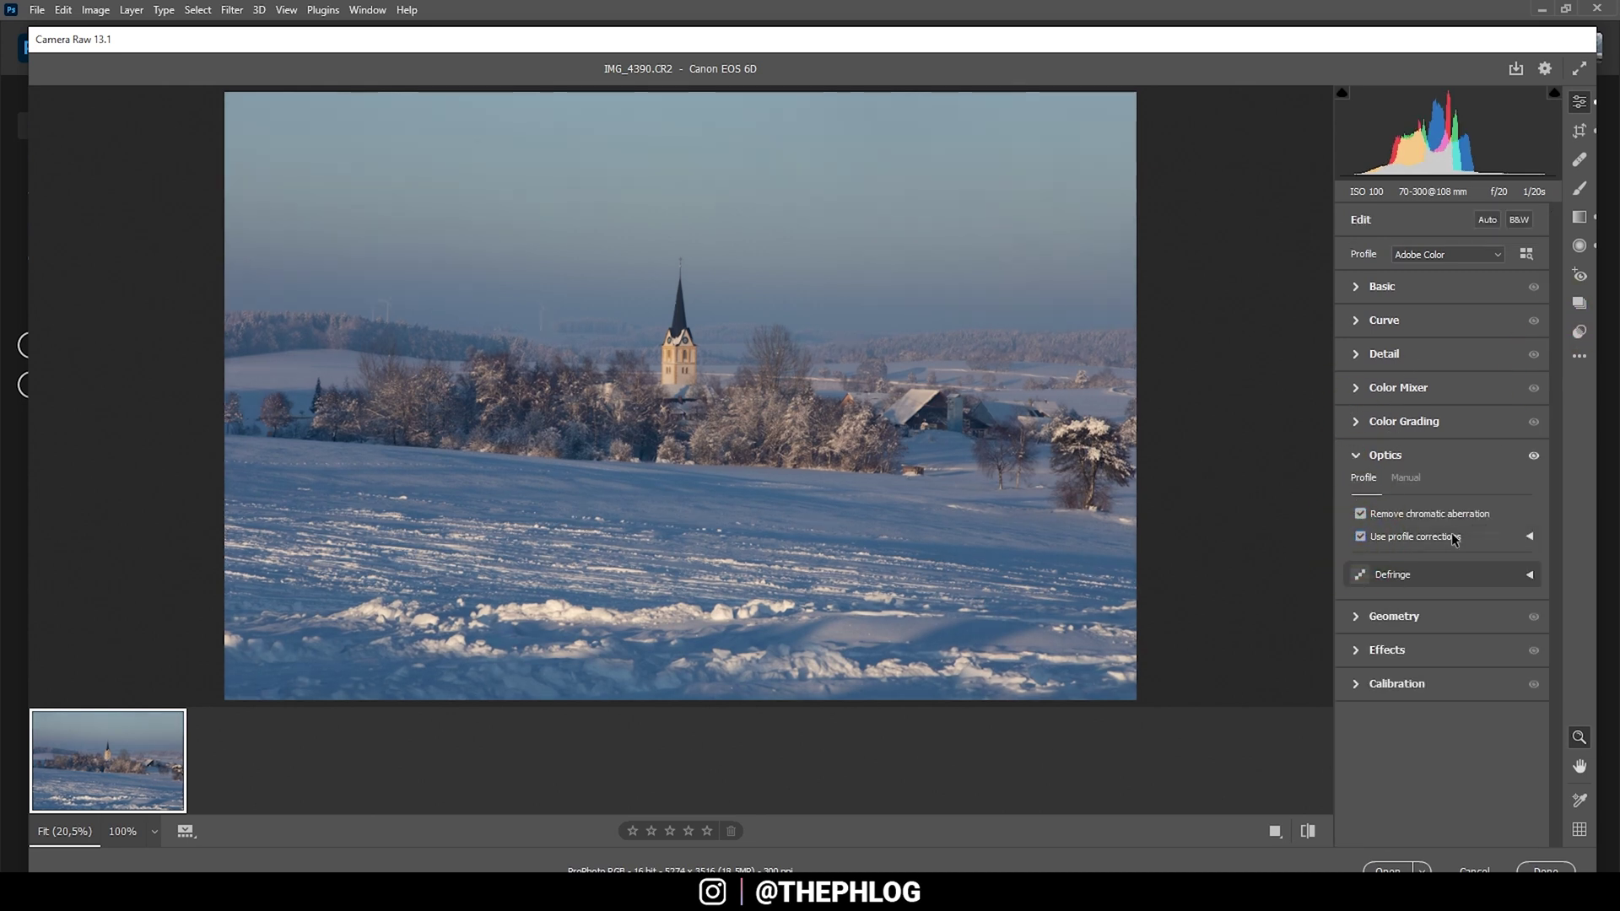
click(1426, 256)
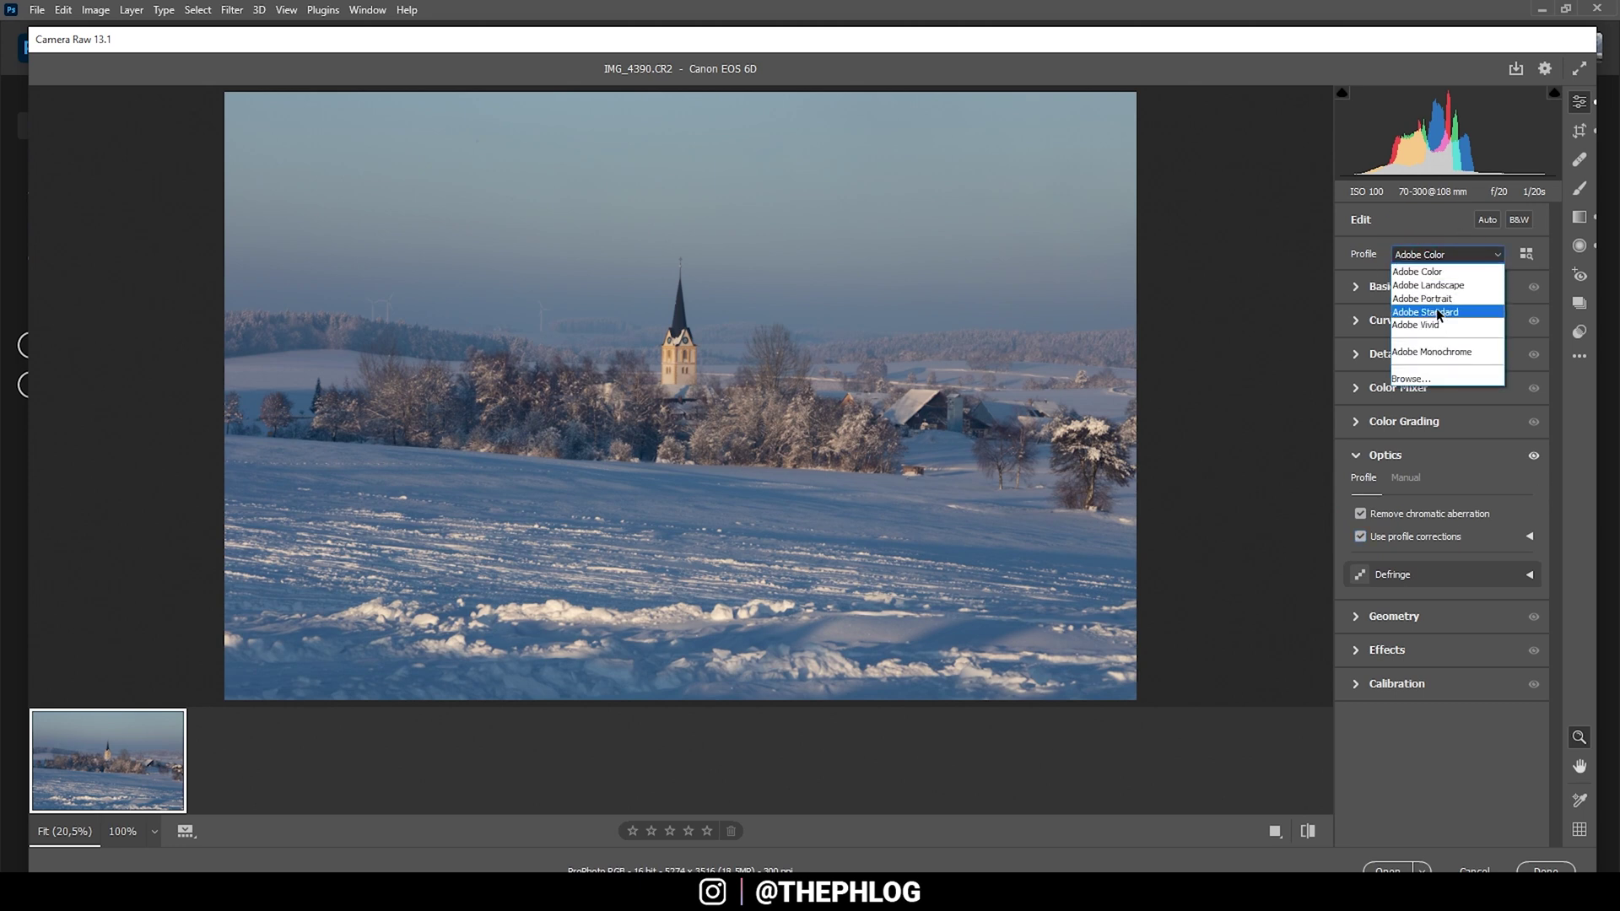
click(1436, 310)
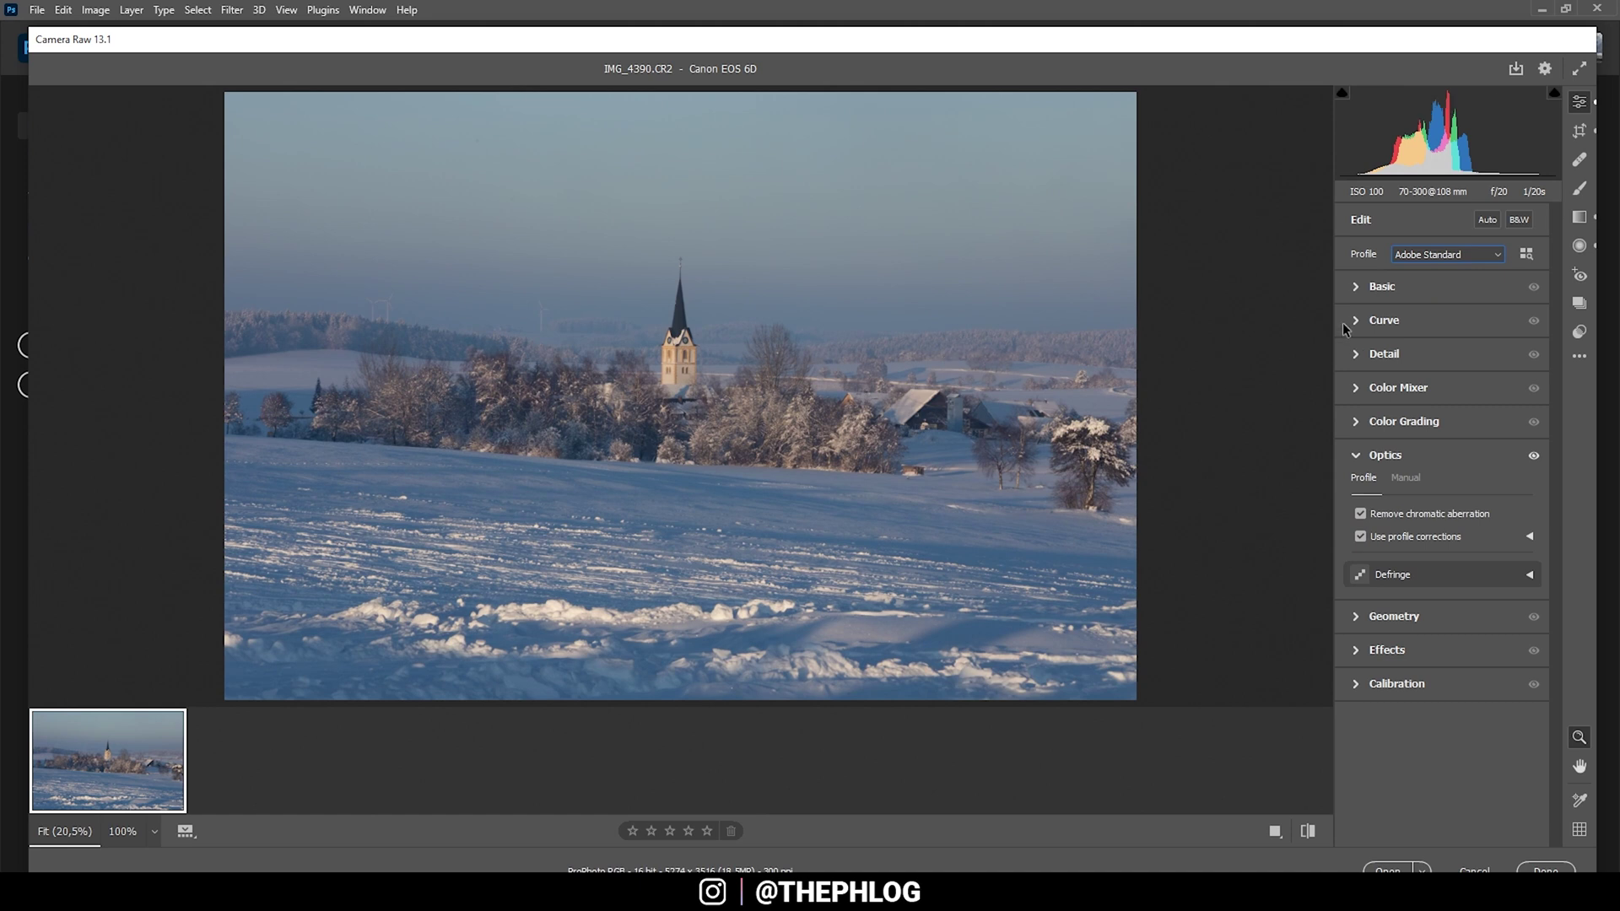
In Basic, set Temperature 5700, Contrast +48, Whites +42, Vibrance +10 and Saturation -24.
click(1384, 280)
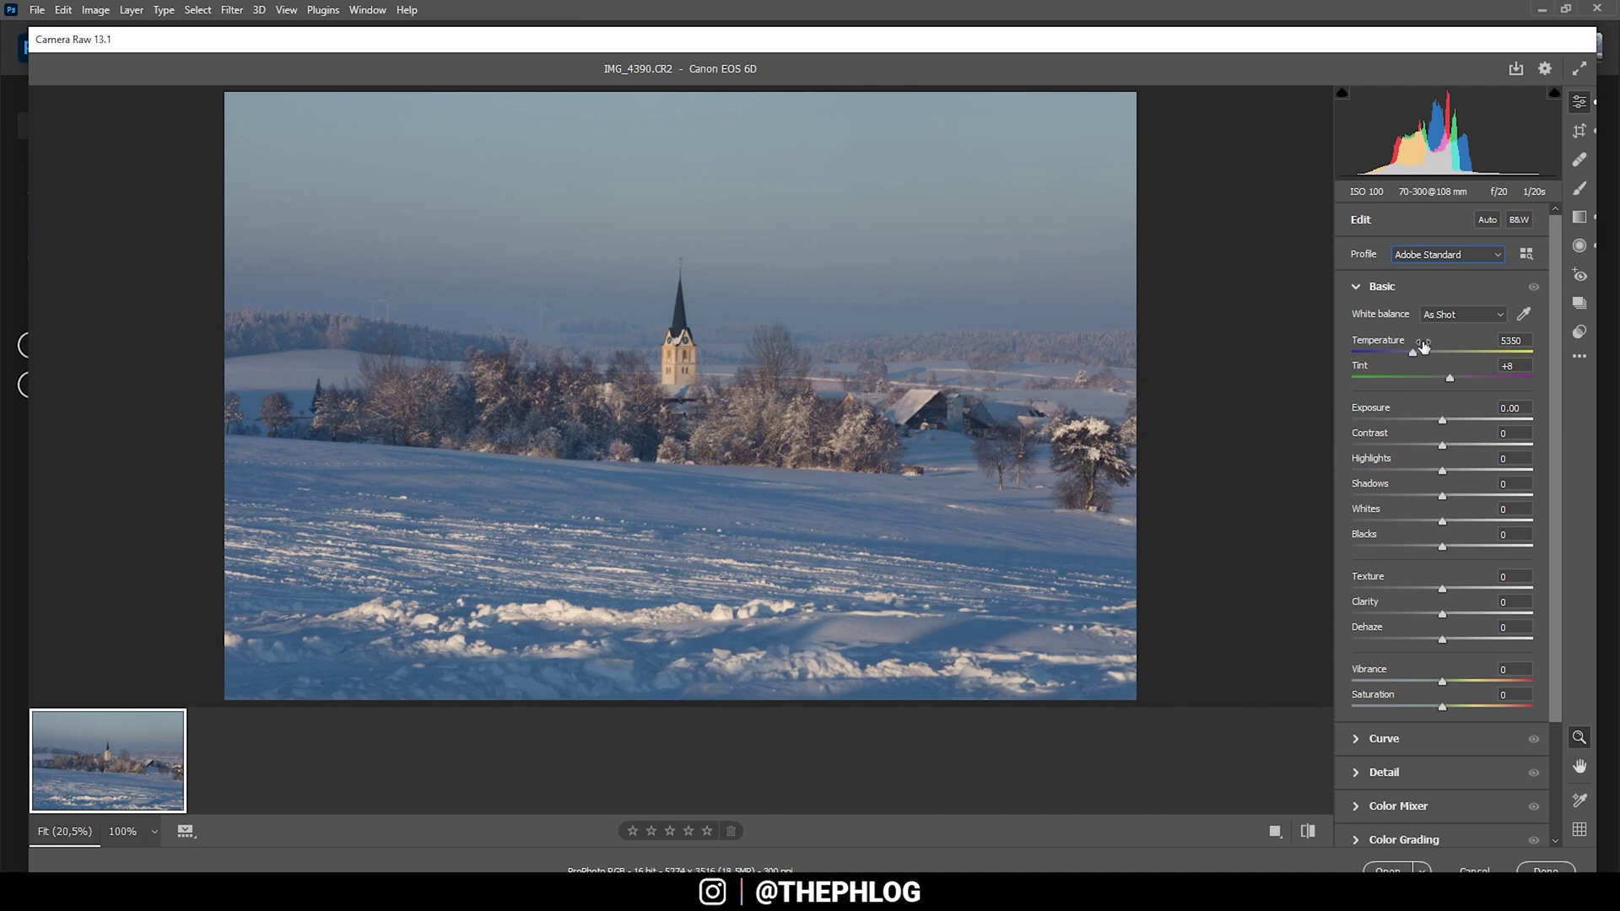
click(1413, 350)
drag(1412, 350, 1417, 350)
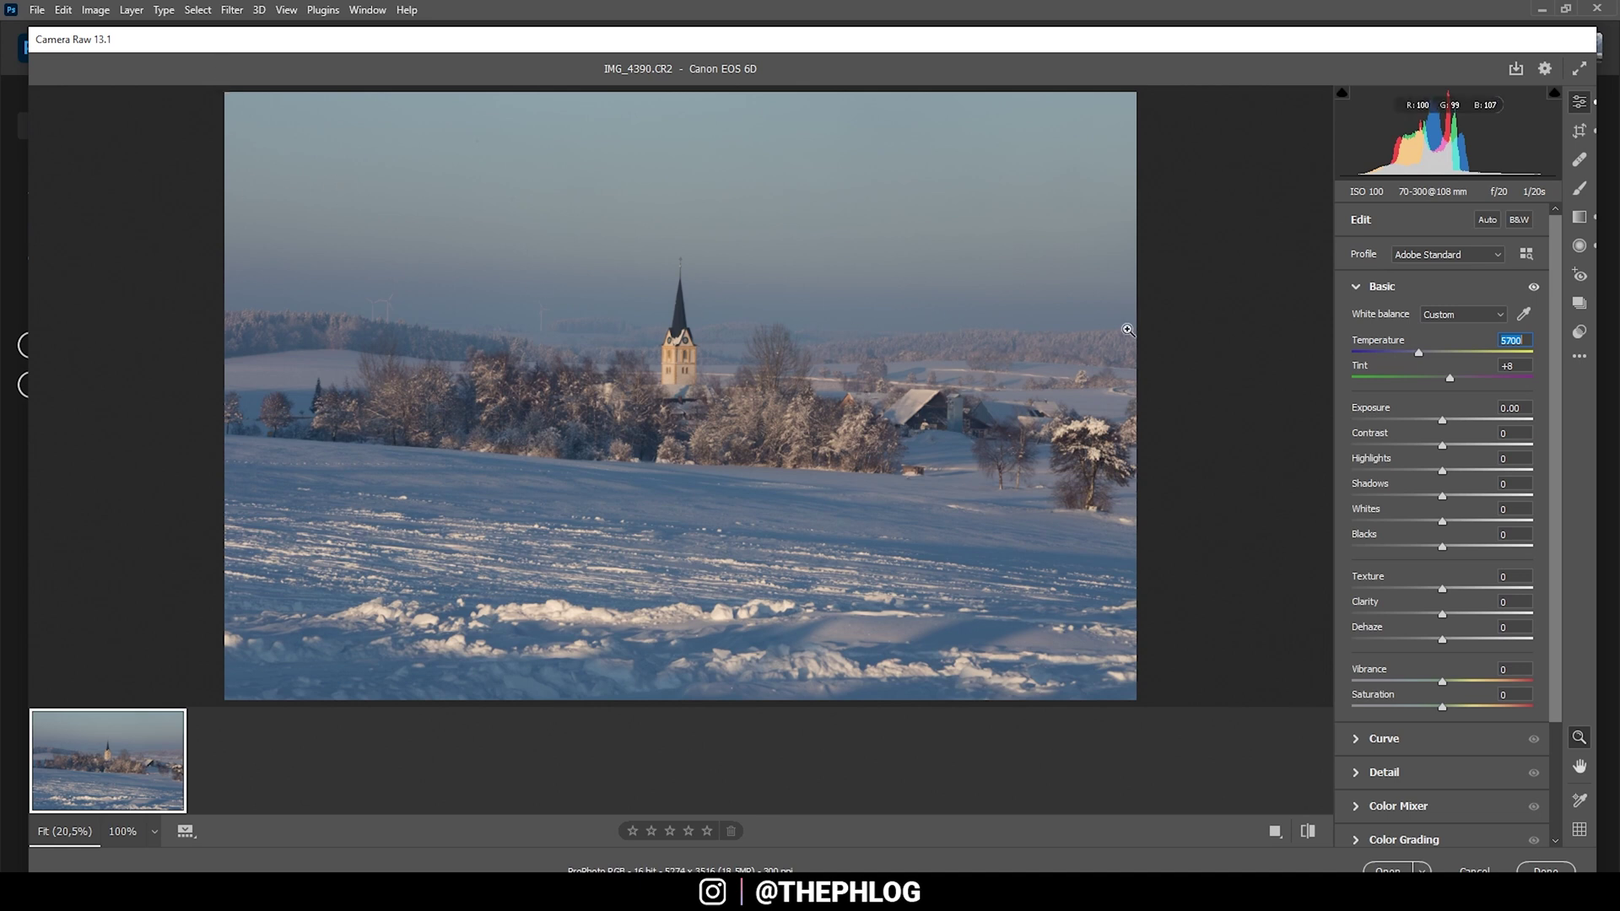
drag(1442, 444, 1486, 451)
drag(1444, 521, 1478, 522)
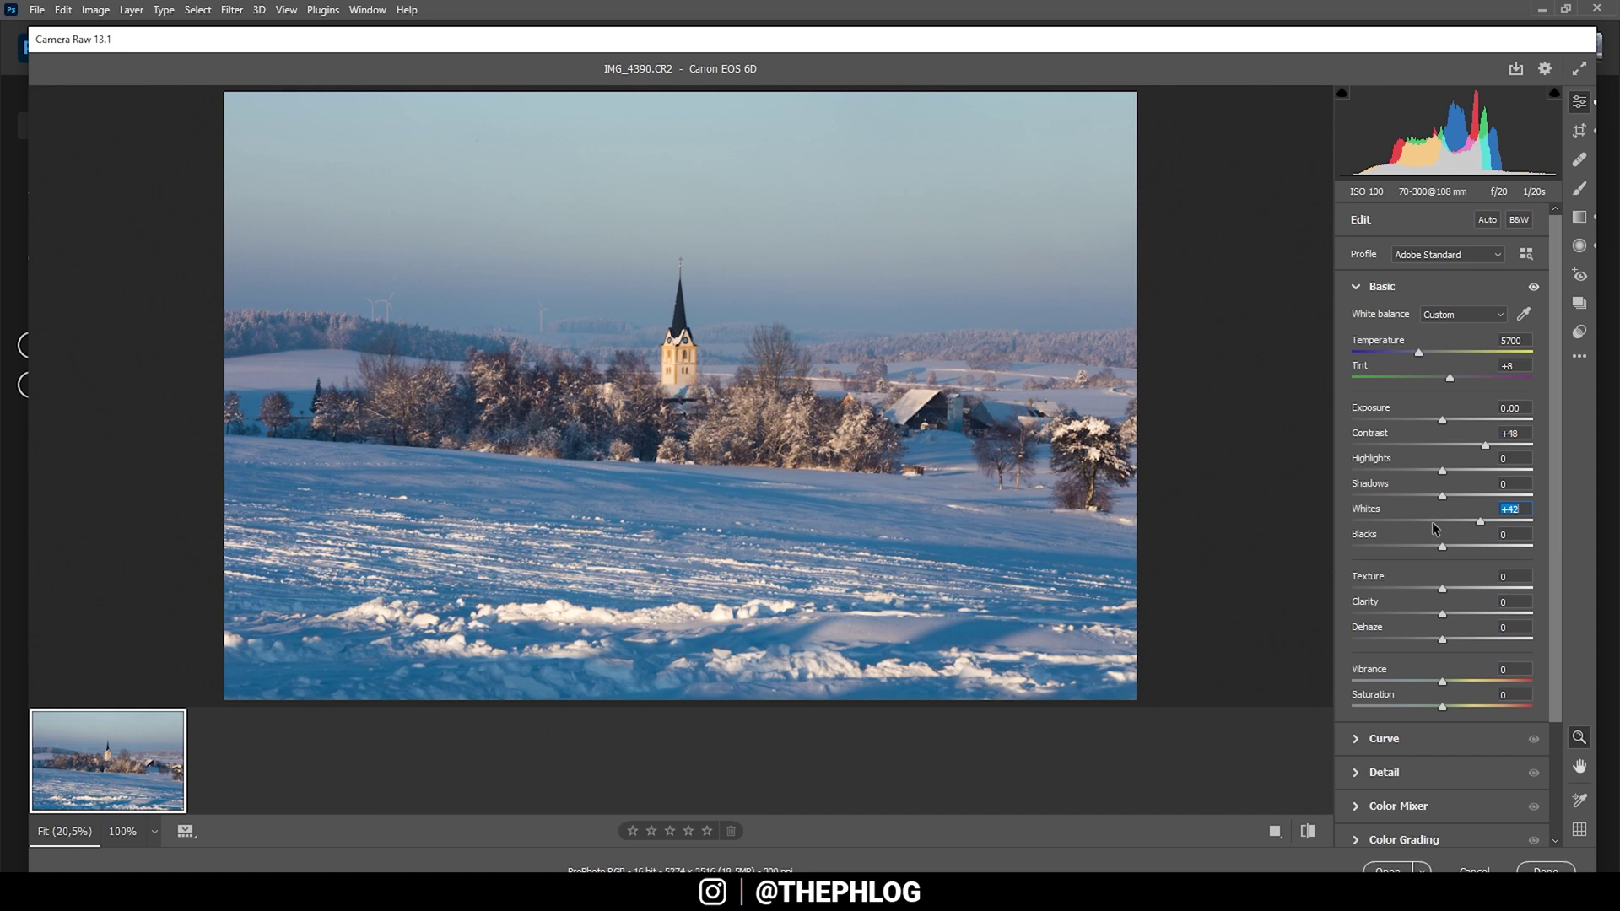
drag(1442, 683, 1426, 710)
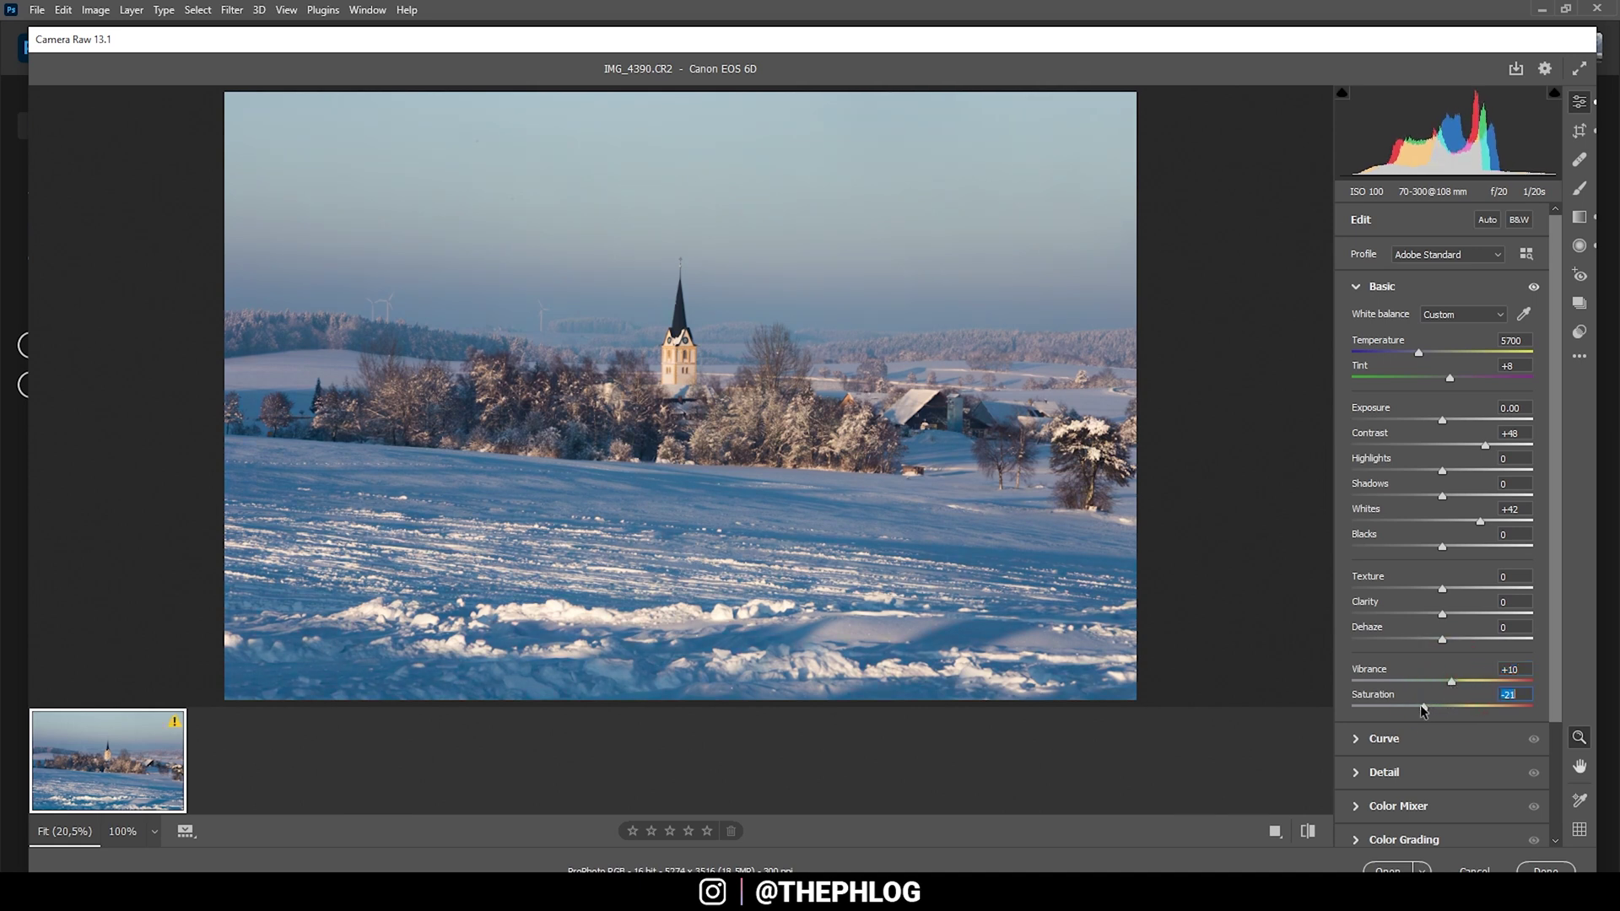
drag(1424, 710, 1421, 710)
click(1579, 217)
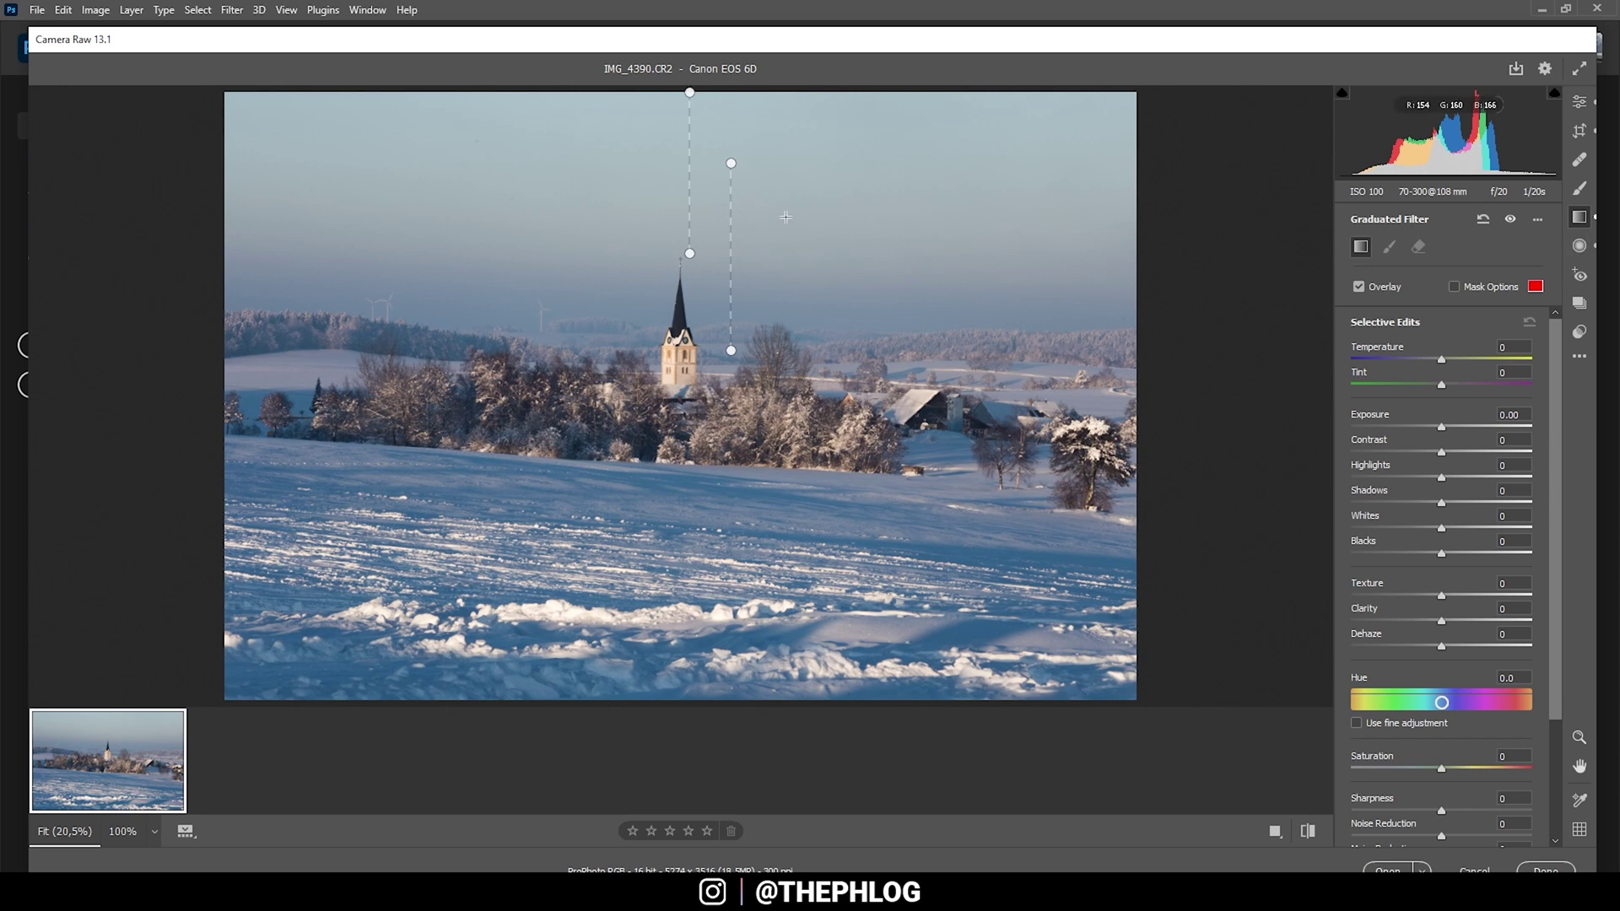
Darken the top sky graduated filter to Exposure -0.80.
click(688, 102)
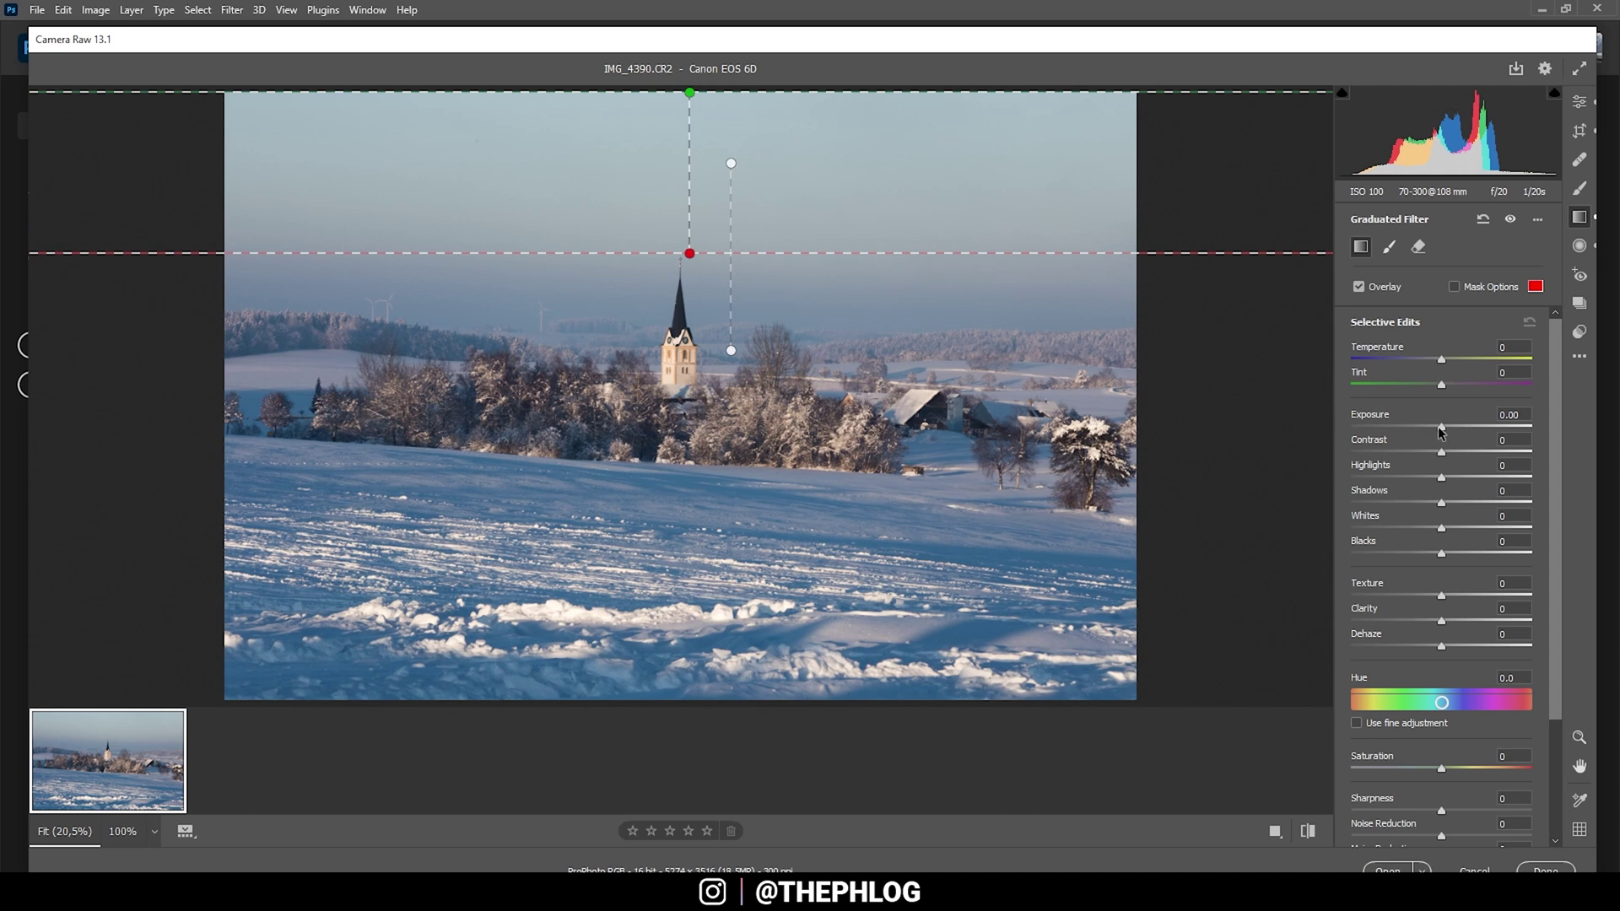
drag(1442, 429, 1426, 429)
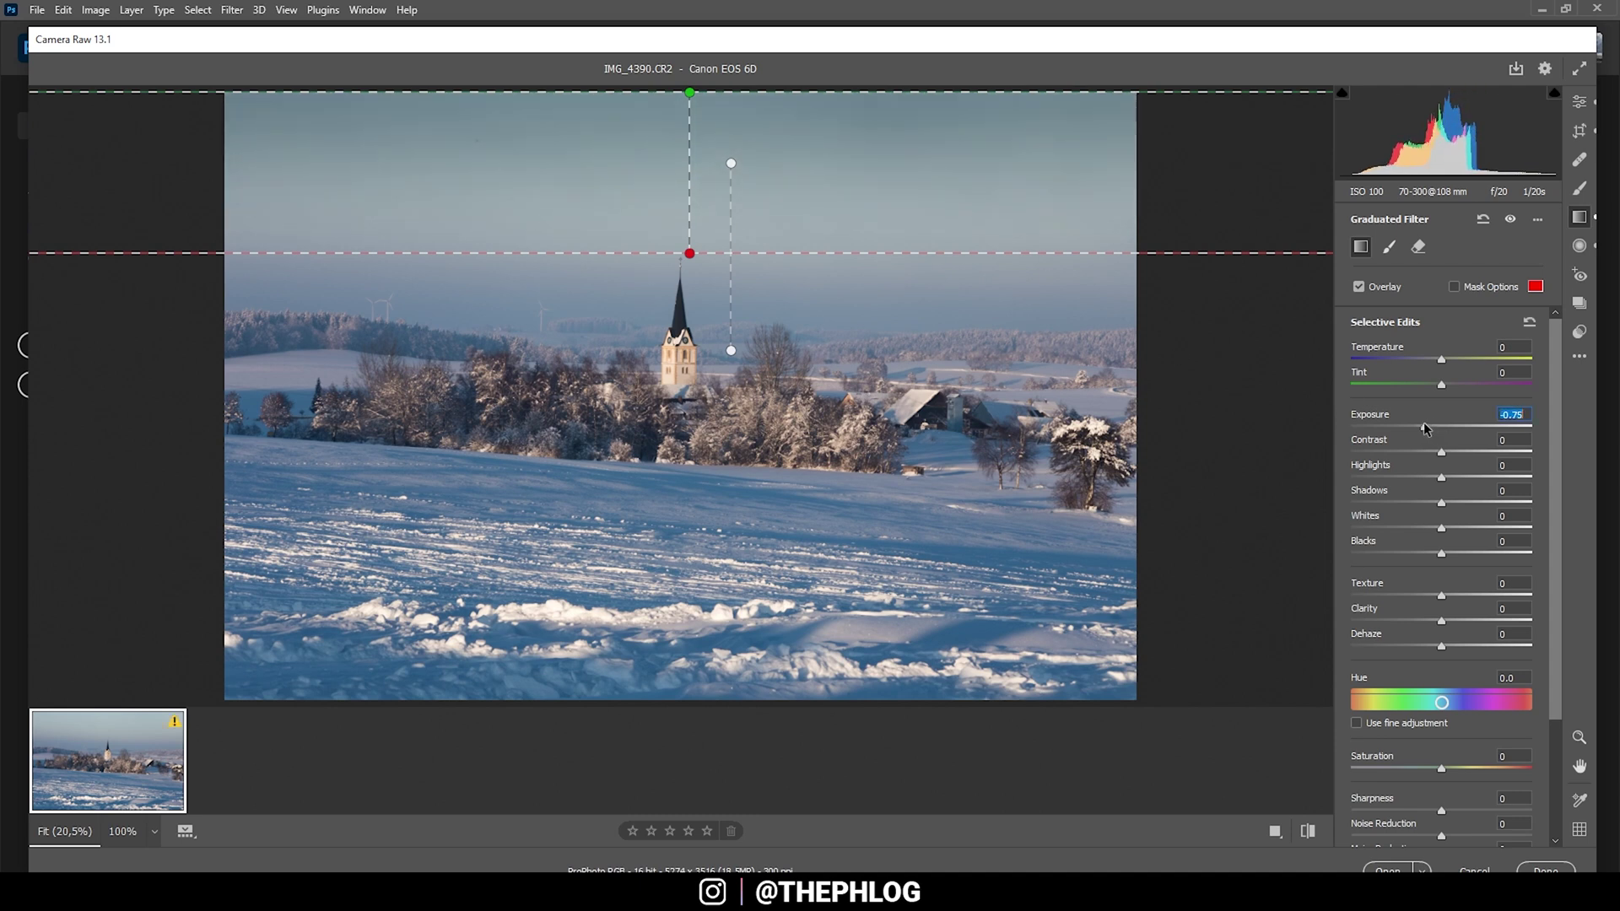
drag(1425, 429, 1424, 429)
Give the second graduated filter Exposure -0.95, Temperature -67 and Texture -100.
click(731, 164)
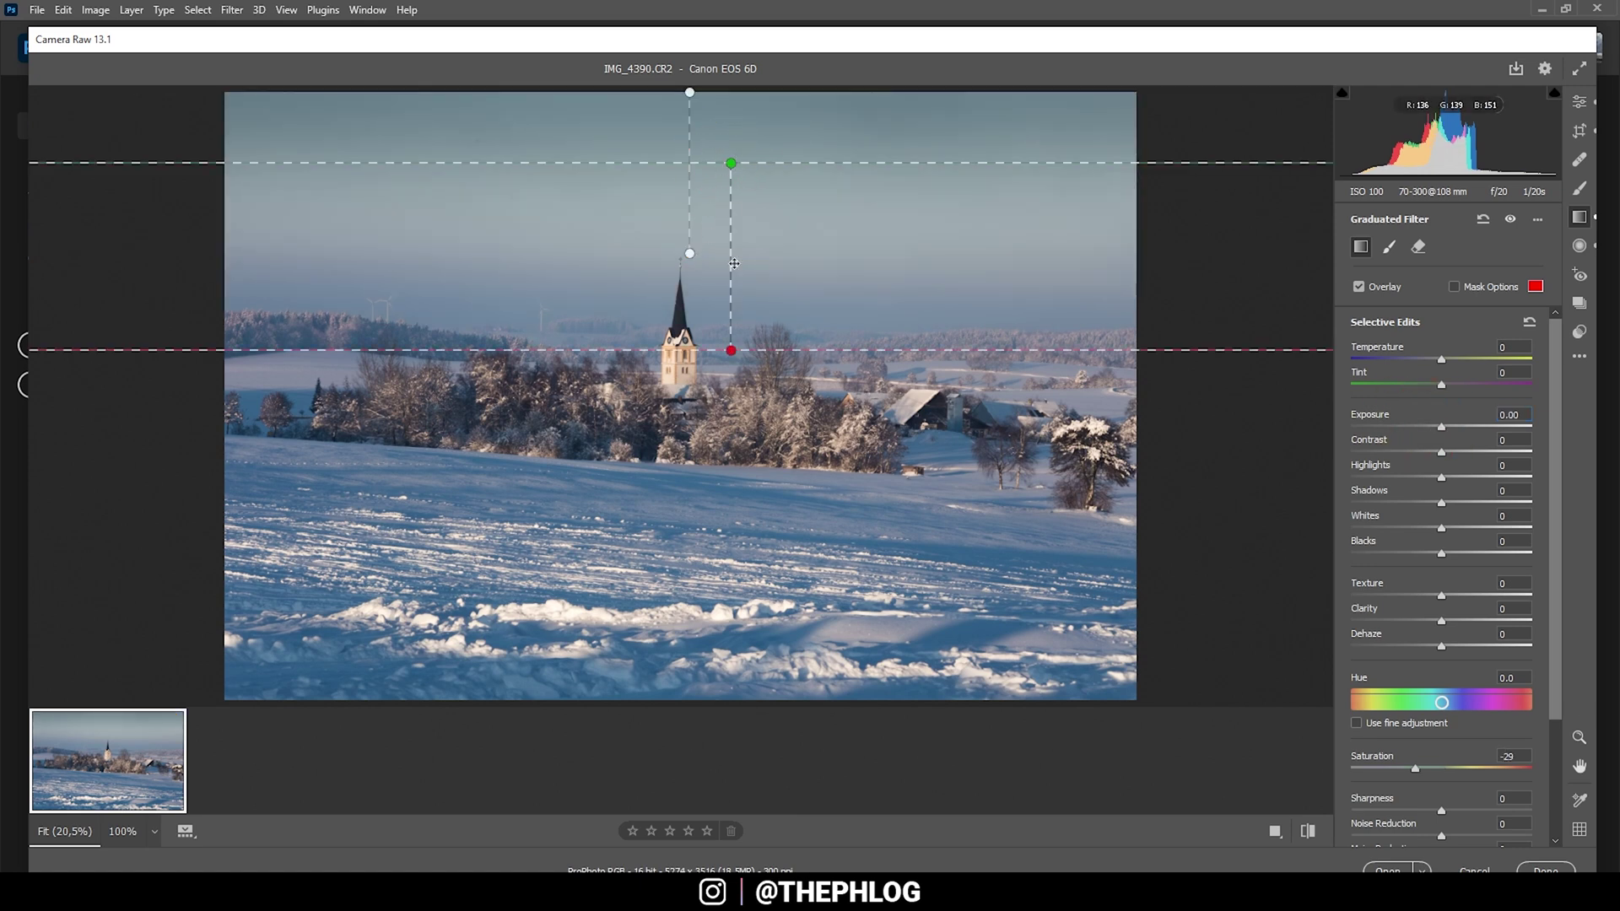
drag(1442, 429, 1427, 431)
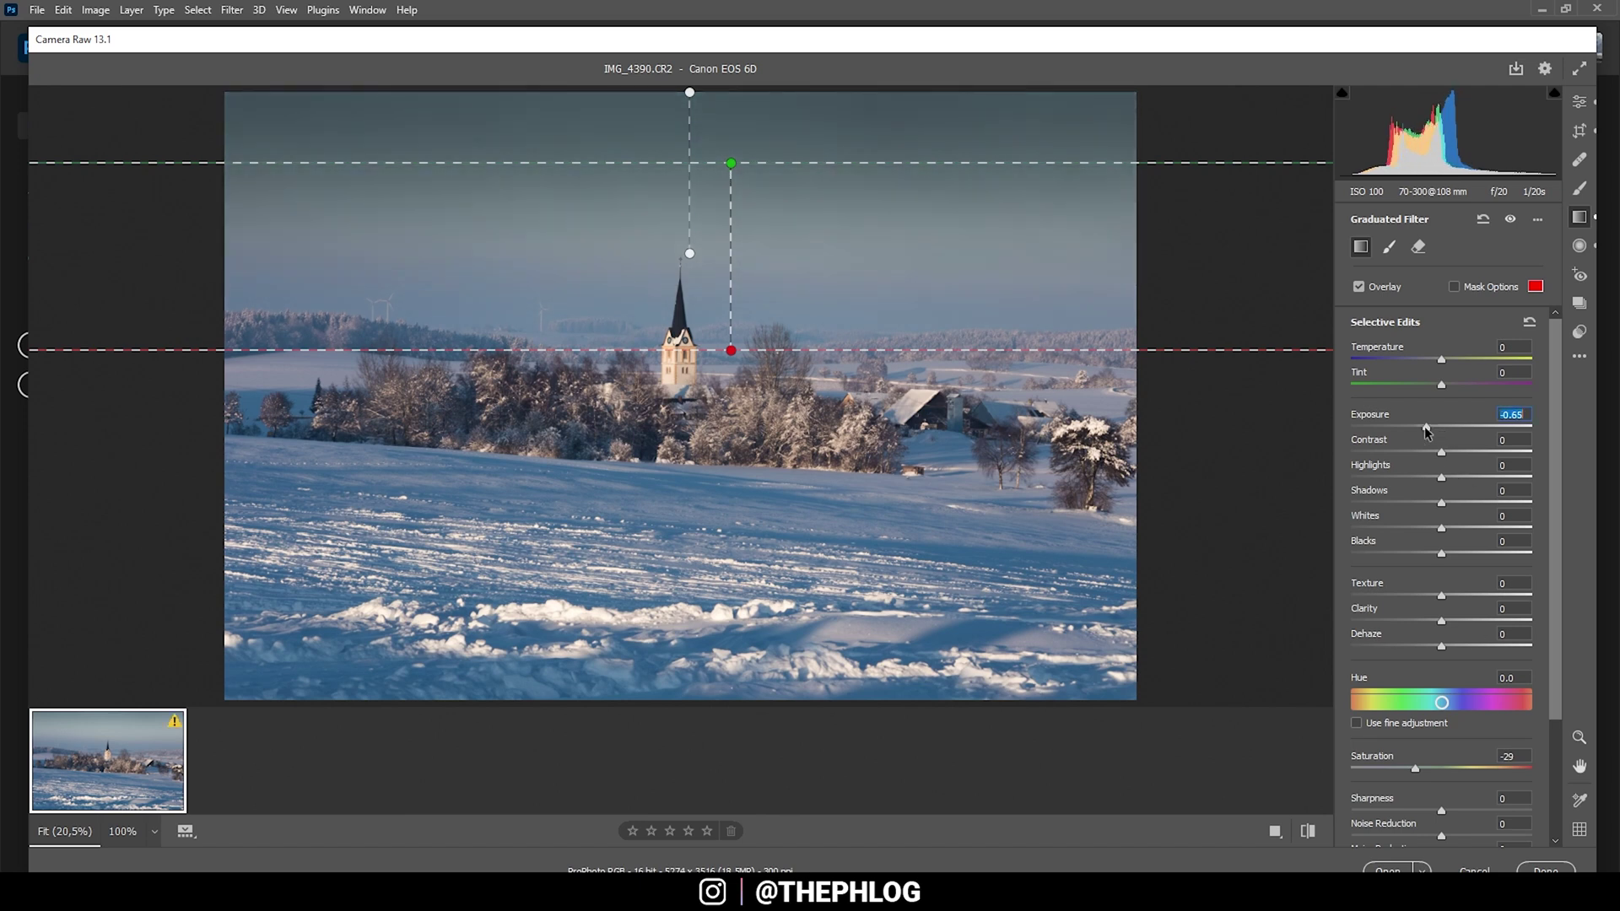
drag(1426, 430, 1420, 431)
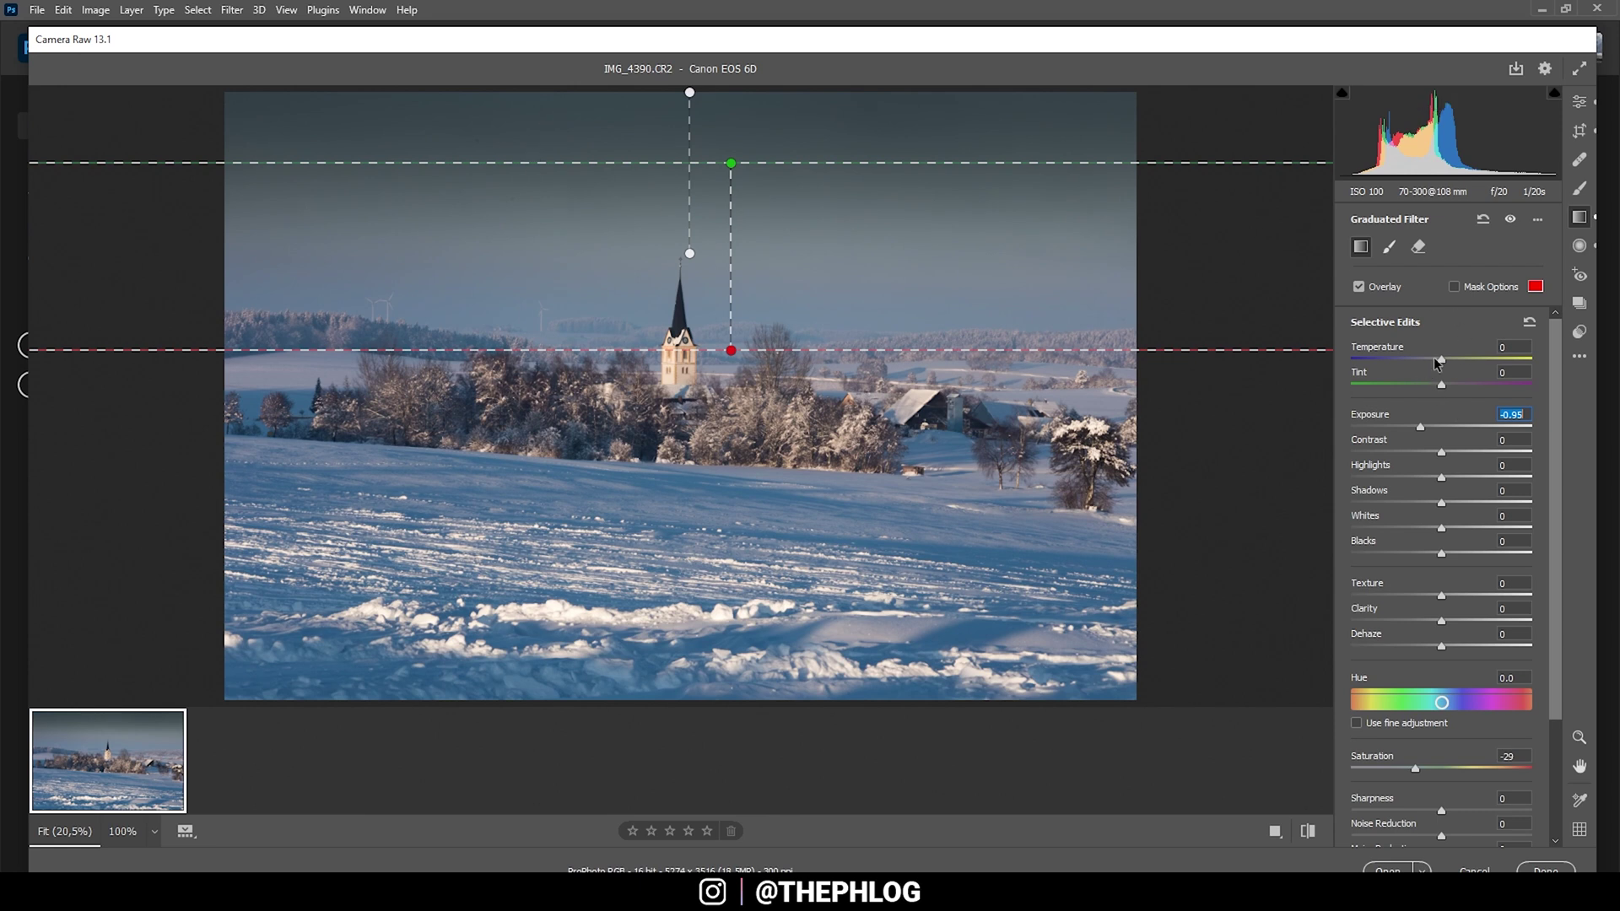
drag(1441, 361, 1392, 356)
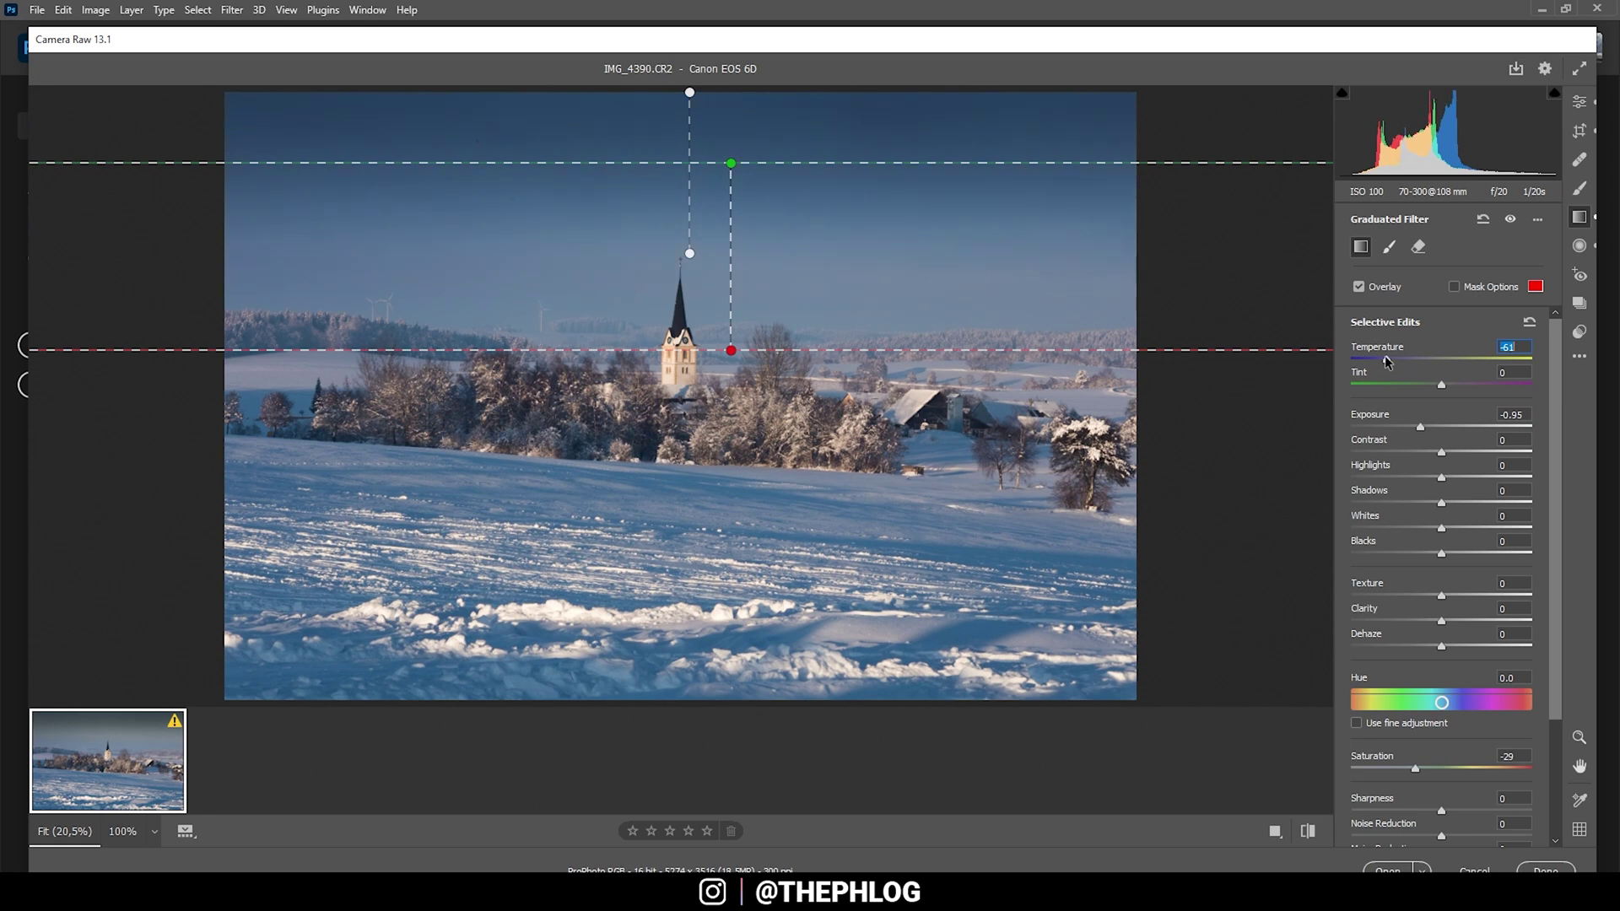
drag(1379, 356, 1380, 356)
click(1442, 599)
drag(1441, 595, 1399, 622)
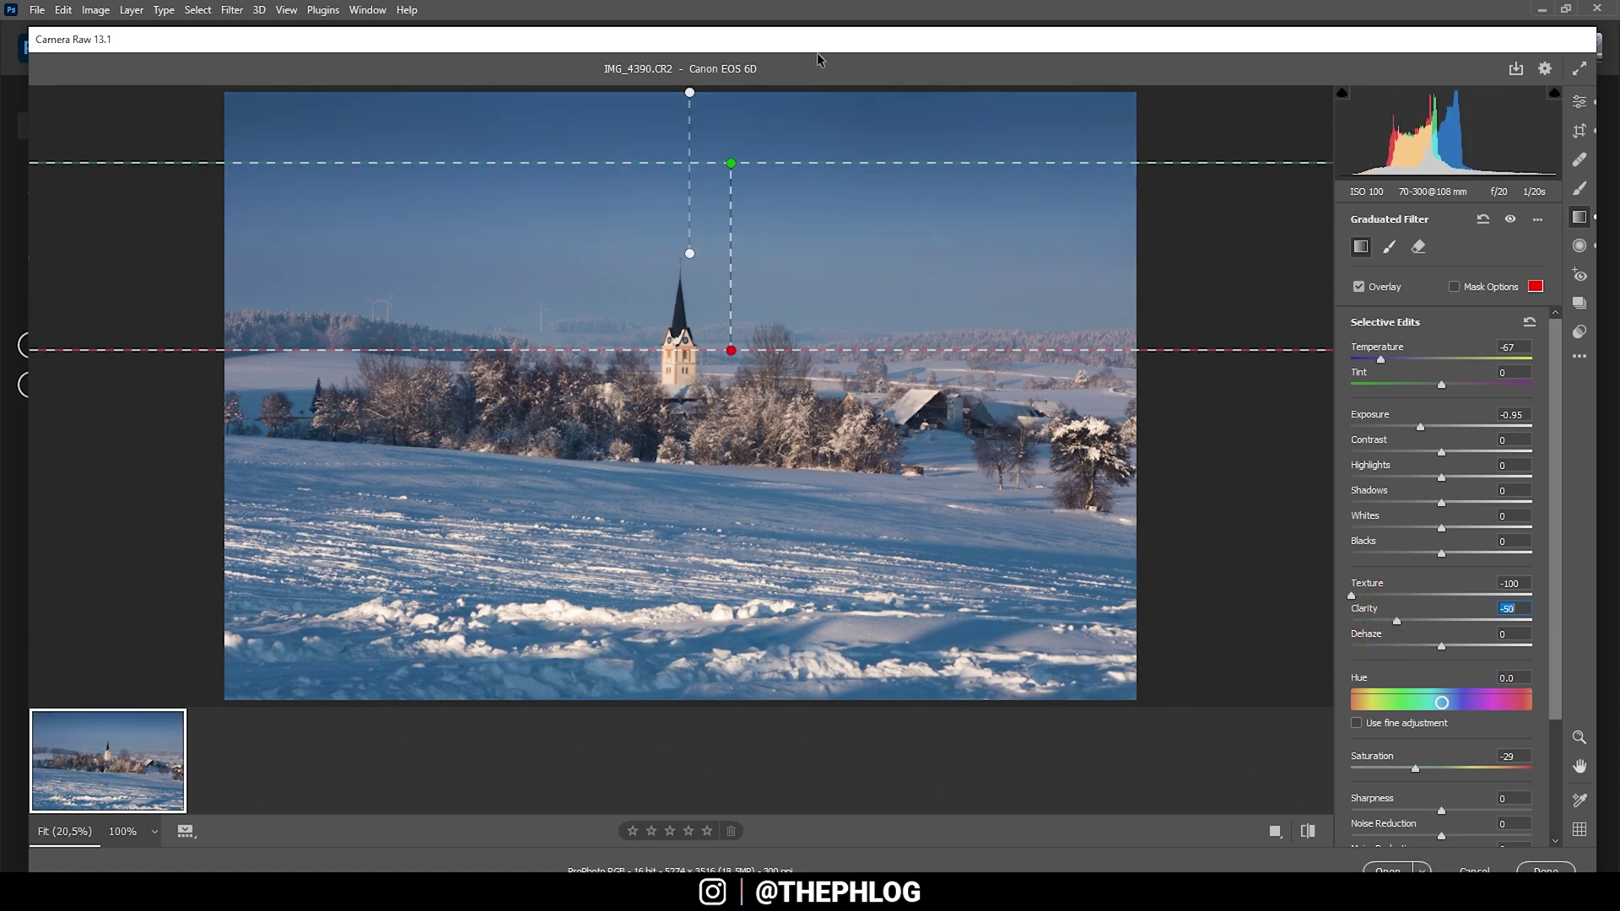
Lift Shadows to +85 in the church's radial filter and return to the main edit panel.
click(1580, 245)
click(702, 391)
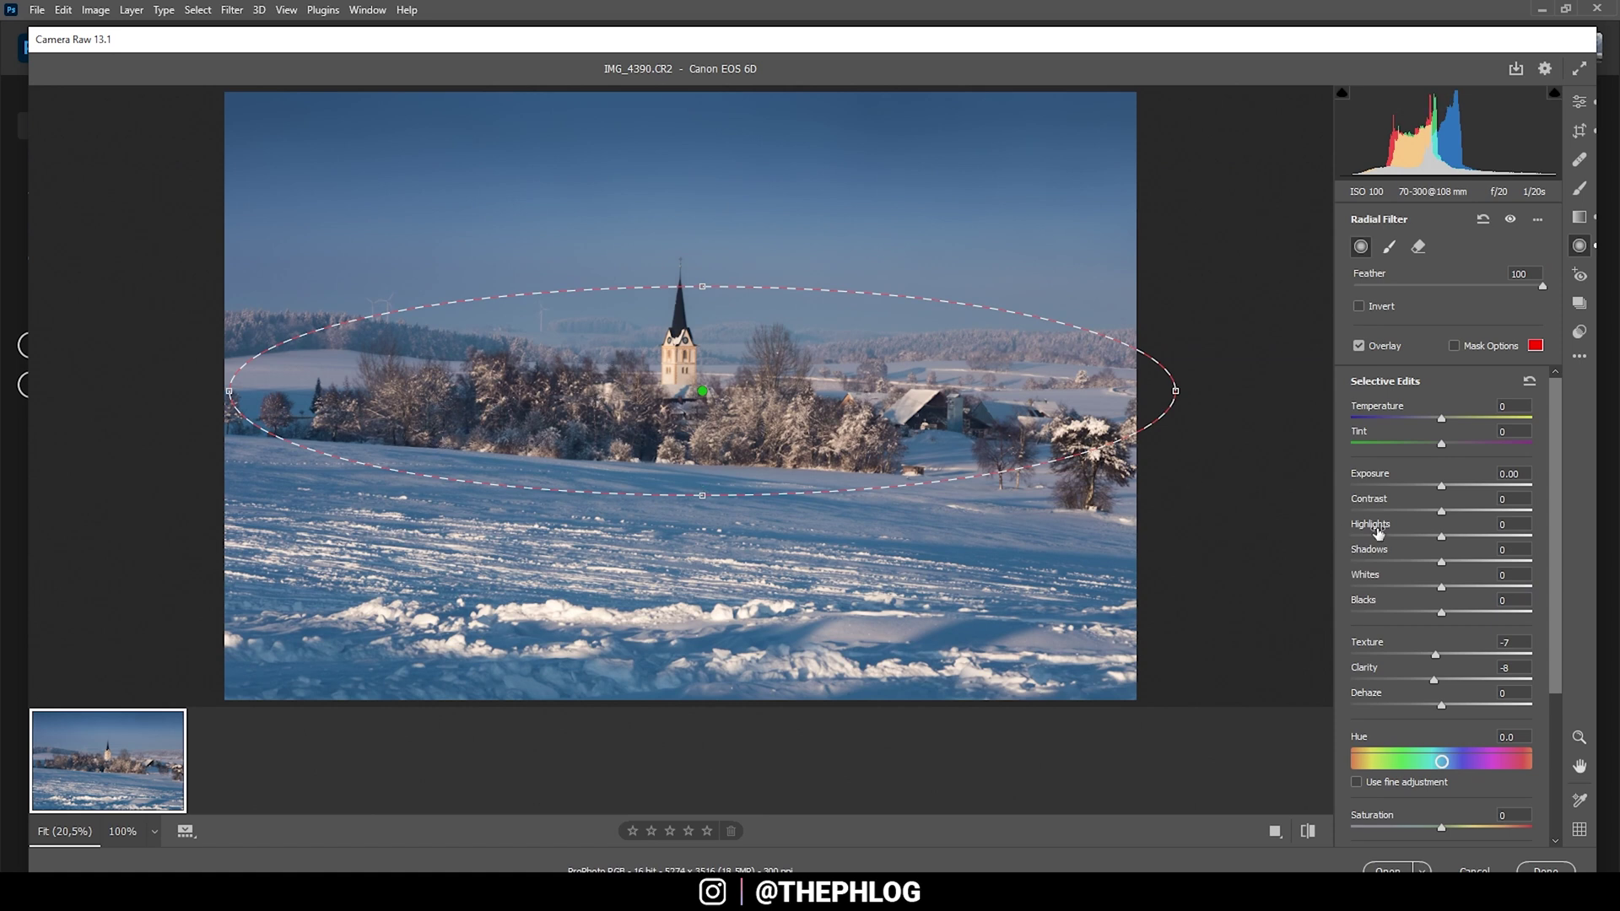
drag(1443, 564, 1455, 568)
drag(1454, 568, 1519, 567)
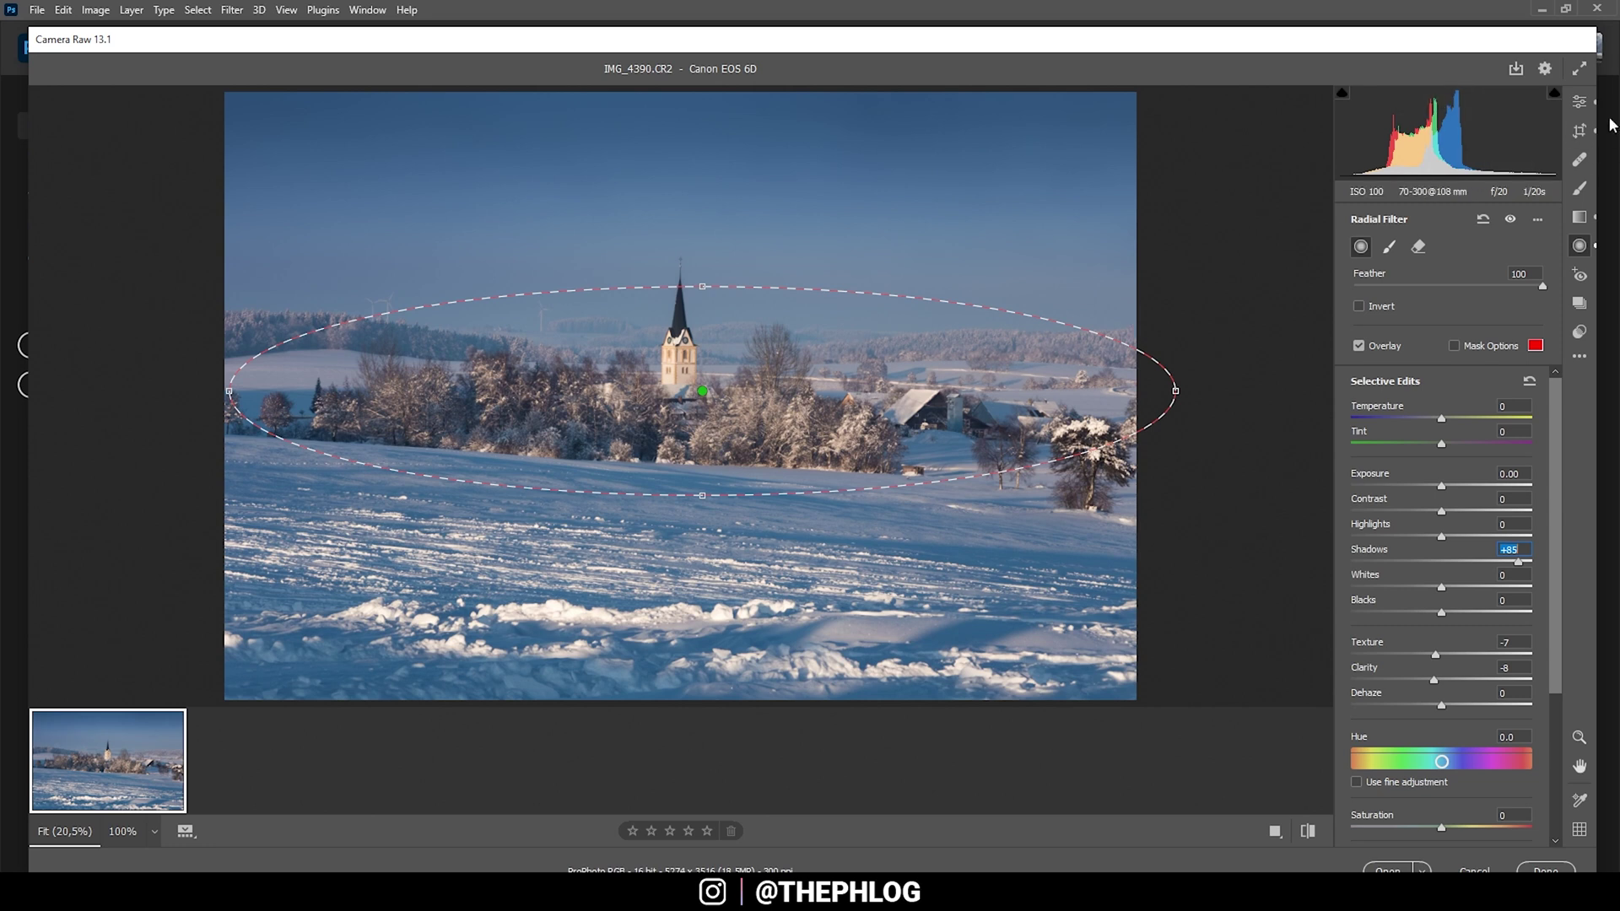
click(1586, 108)
scroll(1411, 691, down, 3)
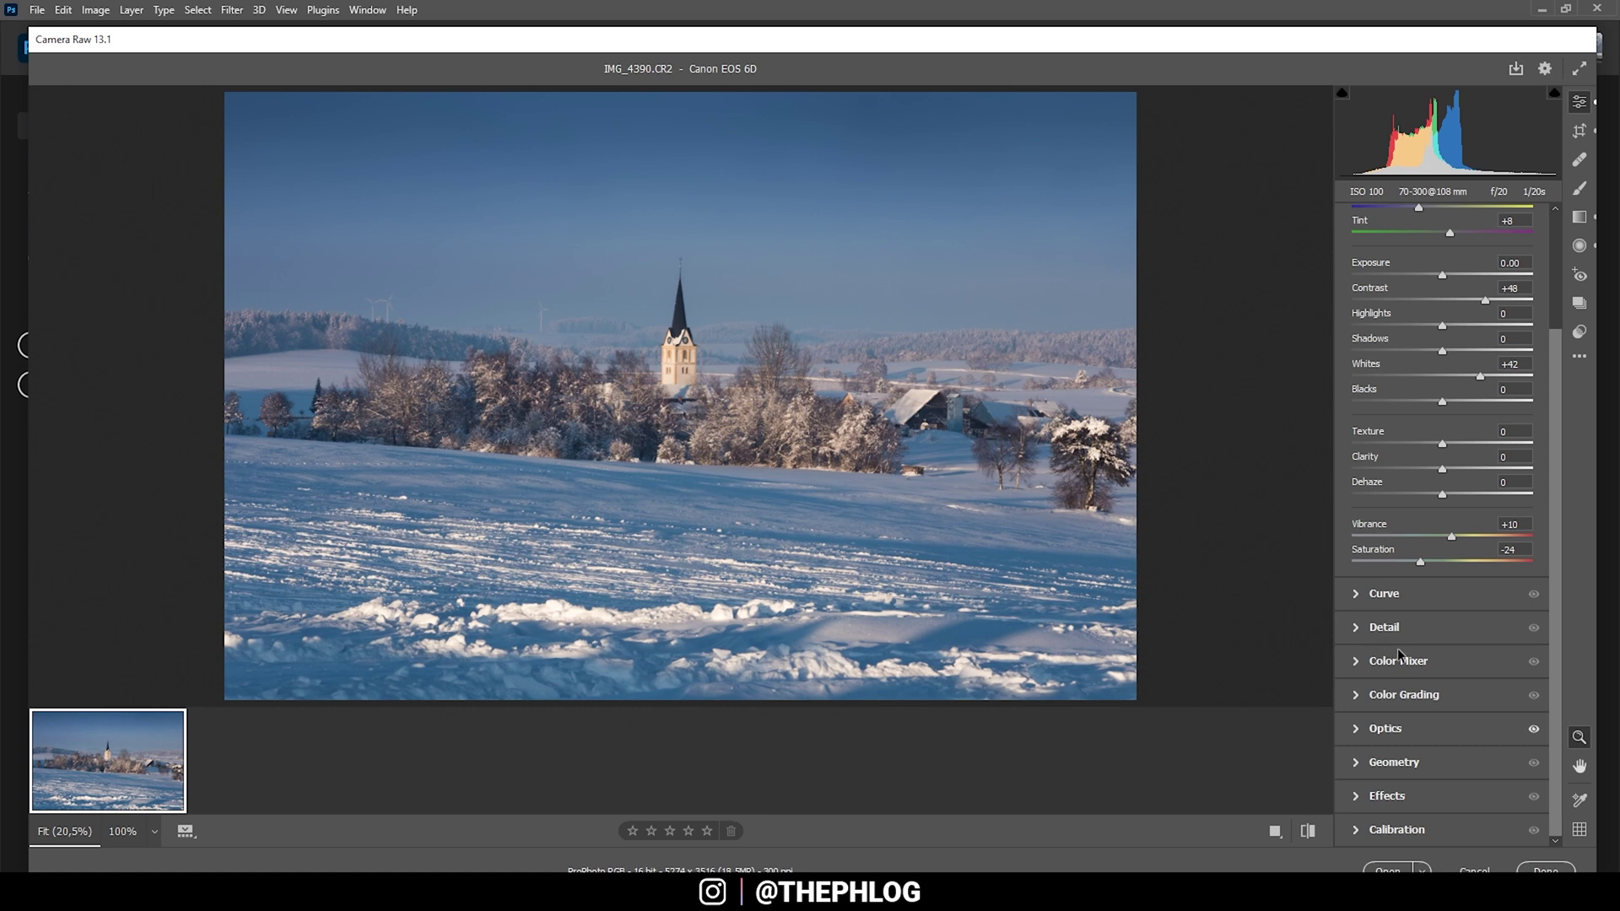
Sharpen with Amount 83, Radius 0.5, Detail 100 and Masking 62, then open in Photoshop.
click(1357, 628)
drag(1400, 395, 1237, 408)
drag(1397, 445, 1545, 444)
drag(1418, 471, 1465, 481)
key(shift+Tab)
key(shift+Tab)
key(shift+Tab)
text(83)
key(Return)
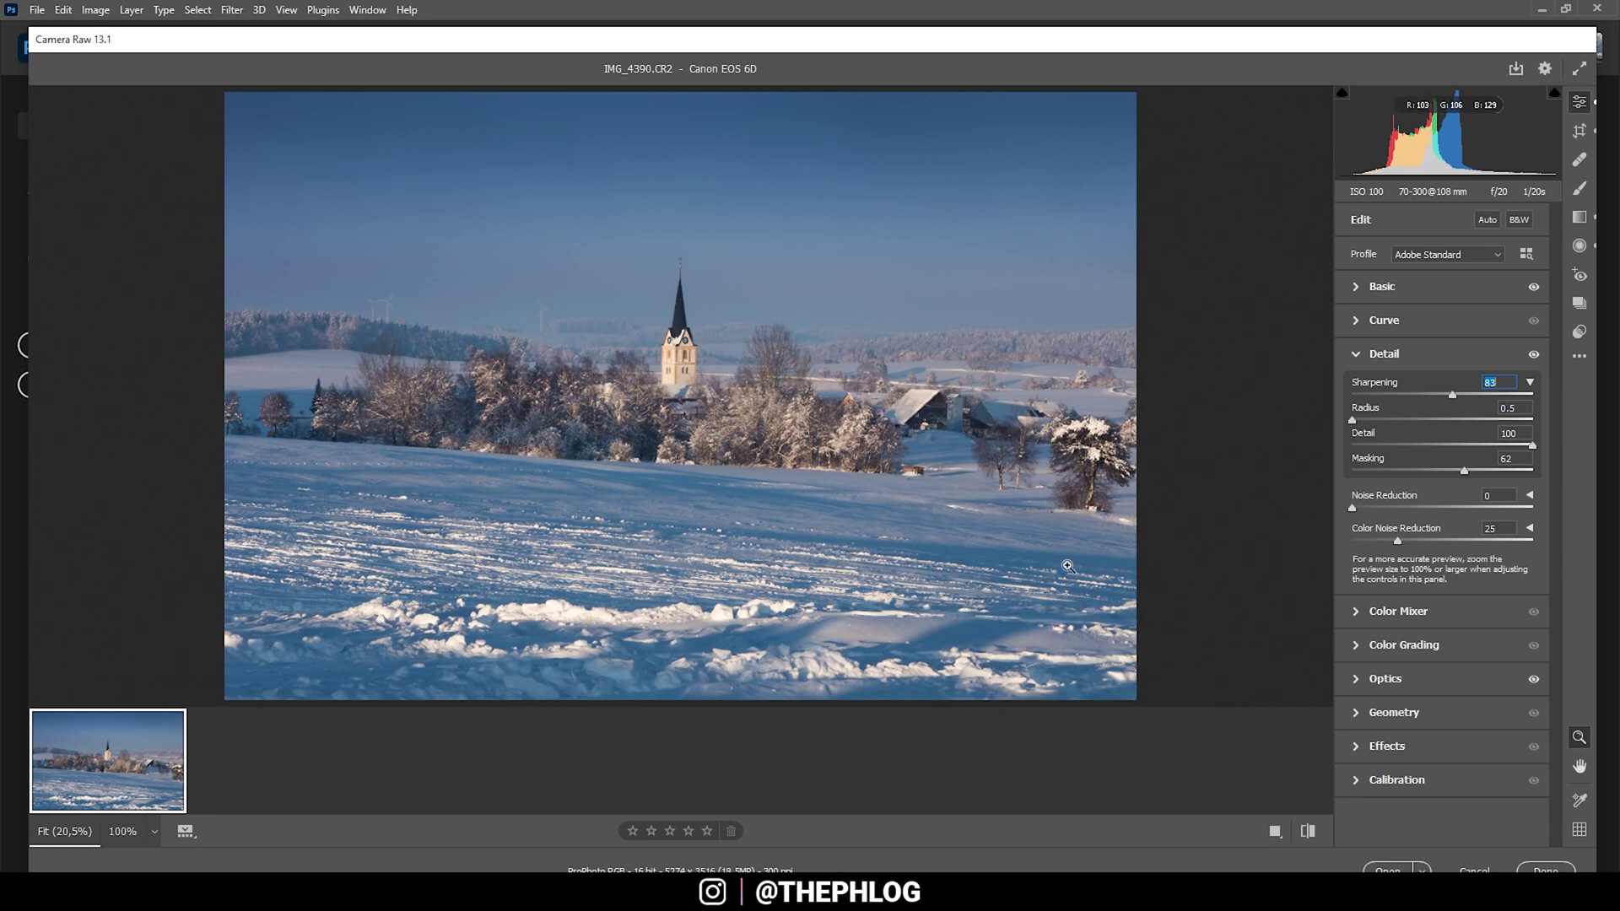
click(1375, 869)
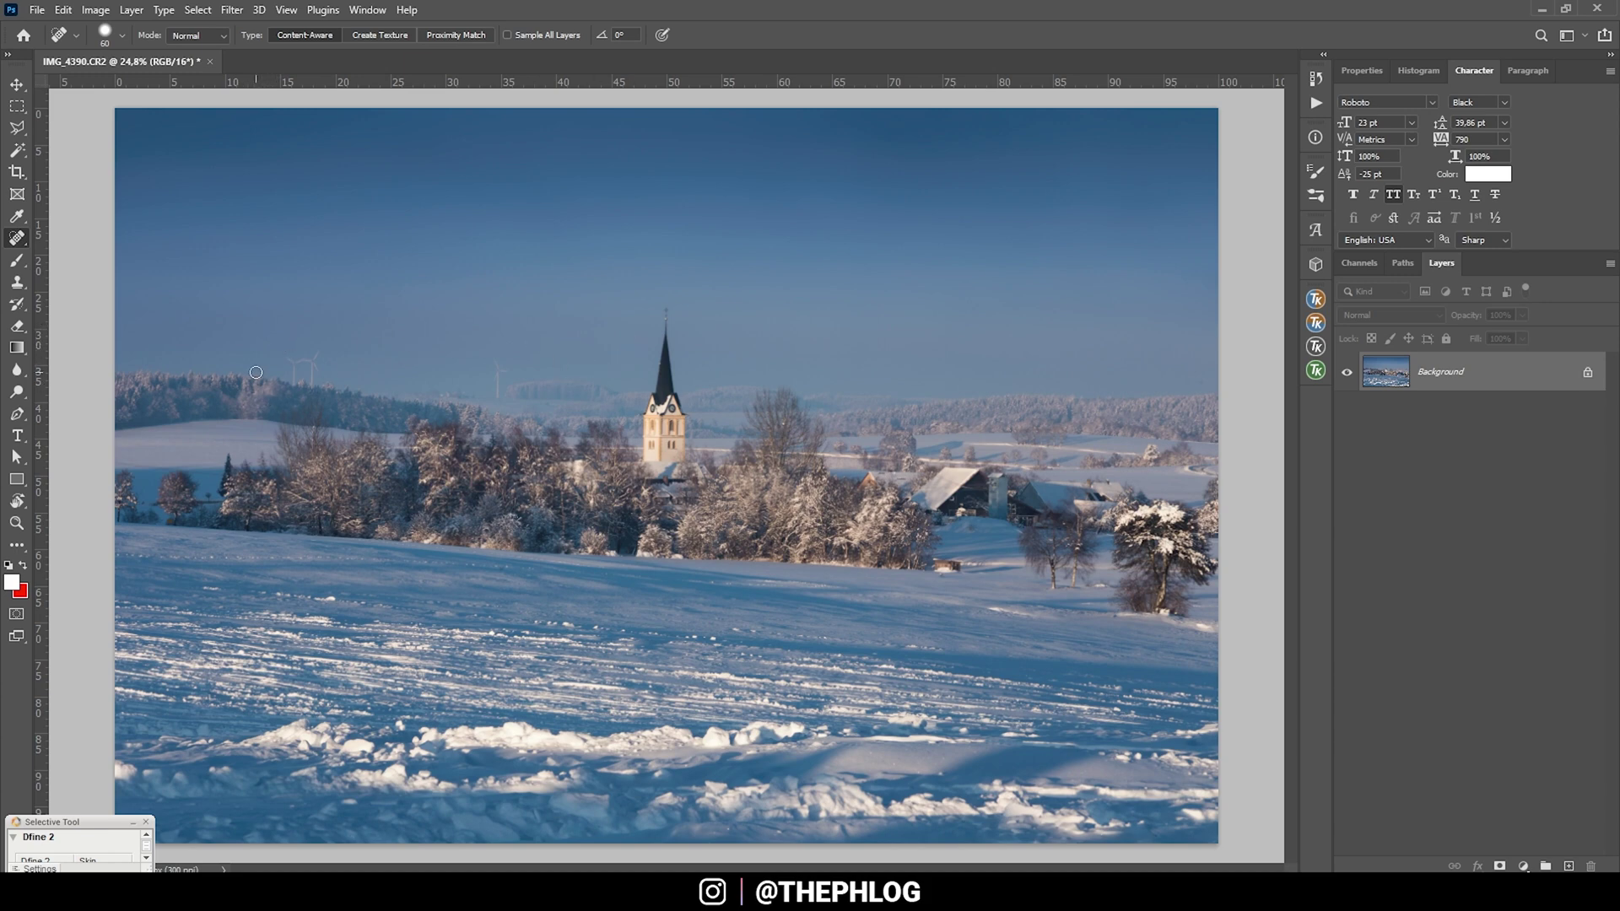
Zoom in and spot-heal both wind turbines above the left treeline.
scroll(249, 329, up, 5)
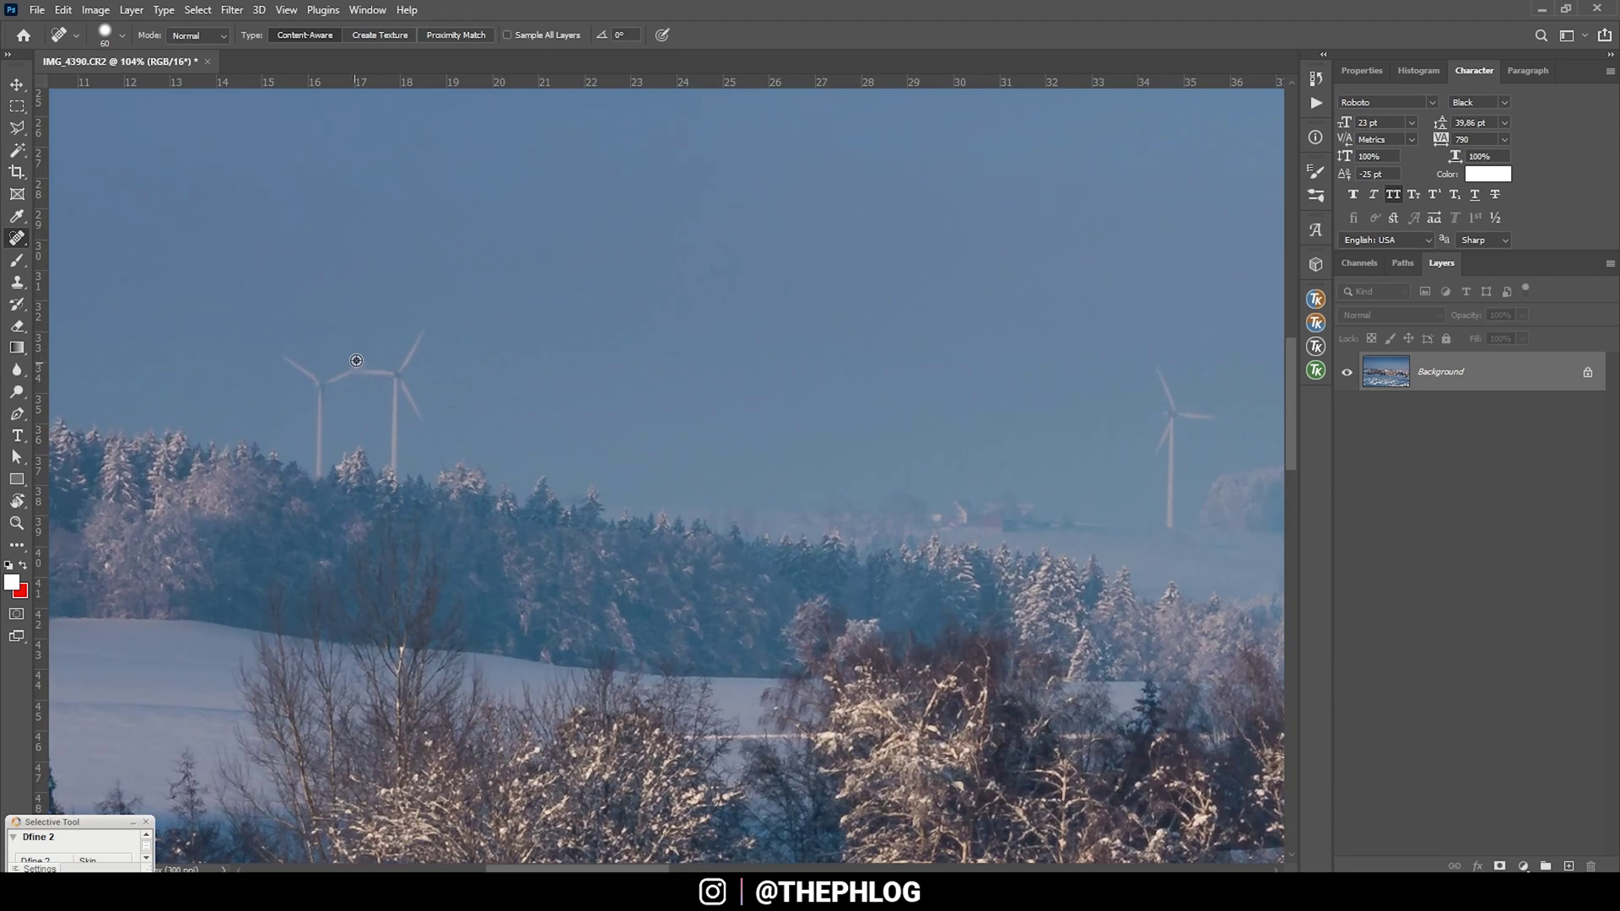
scroll(291, 381, up, 1)
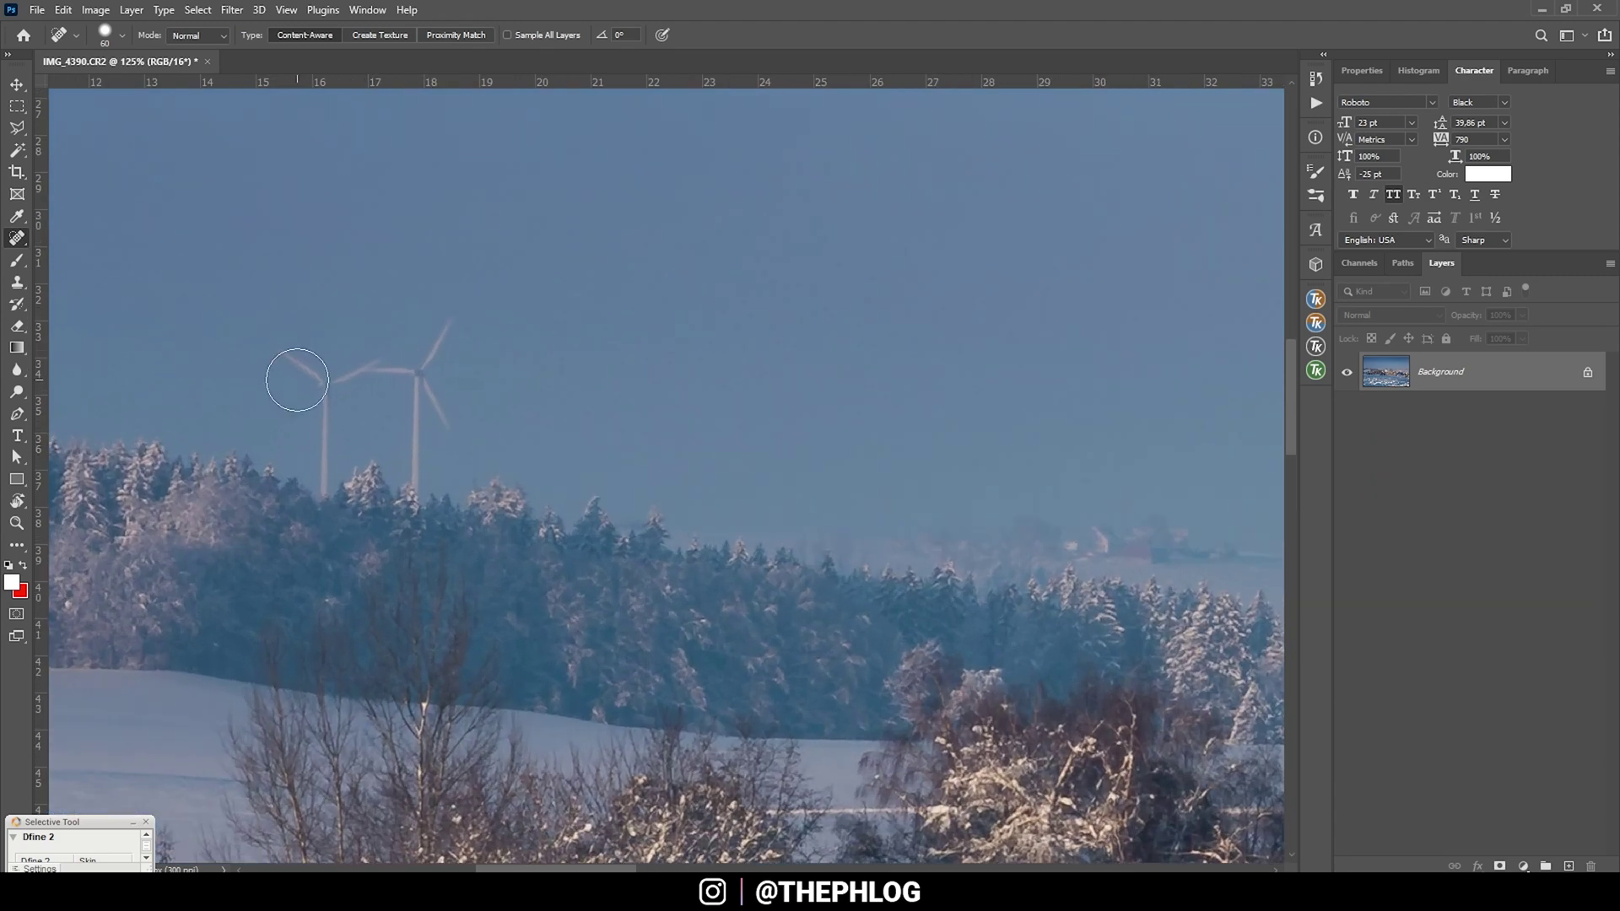
scroll(278, 363, up, 3)
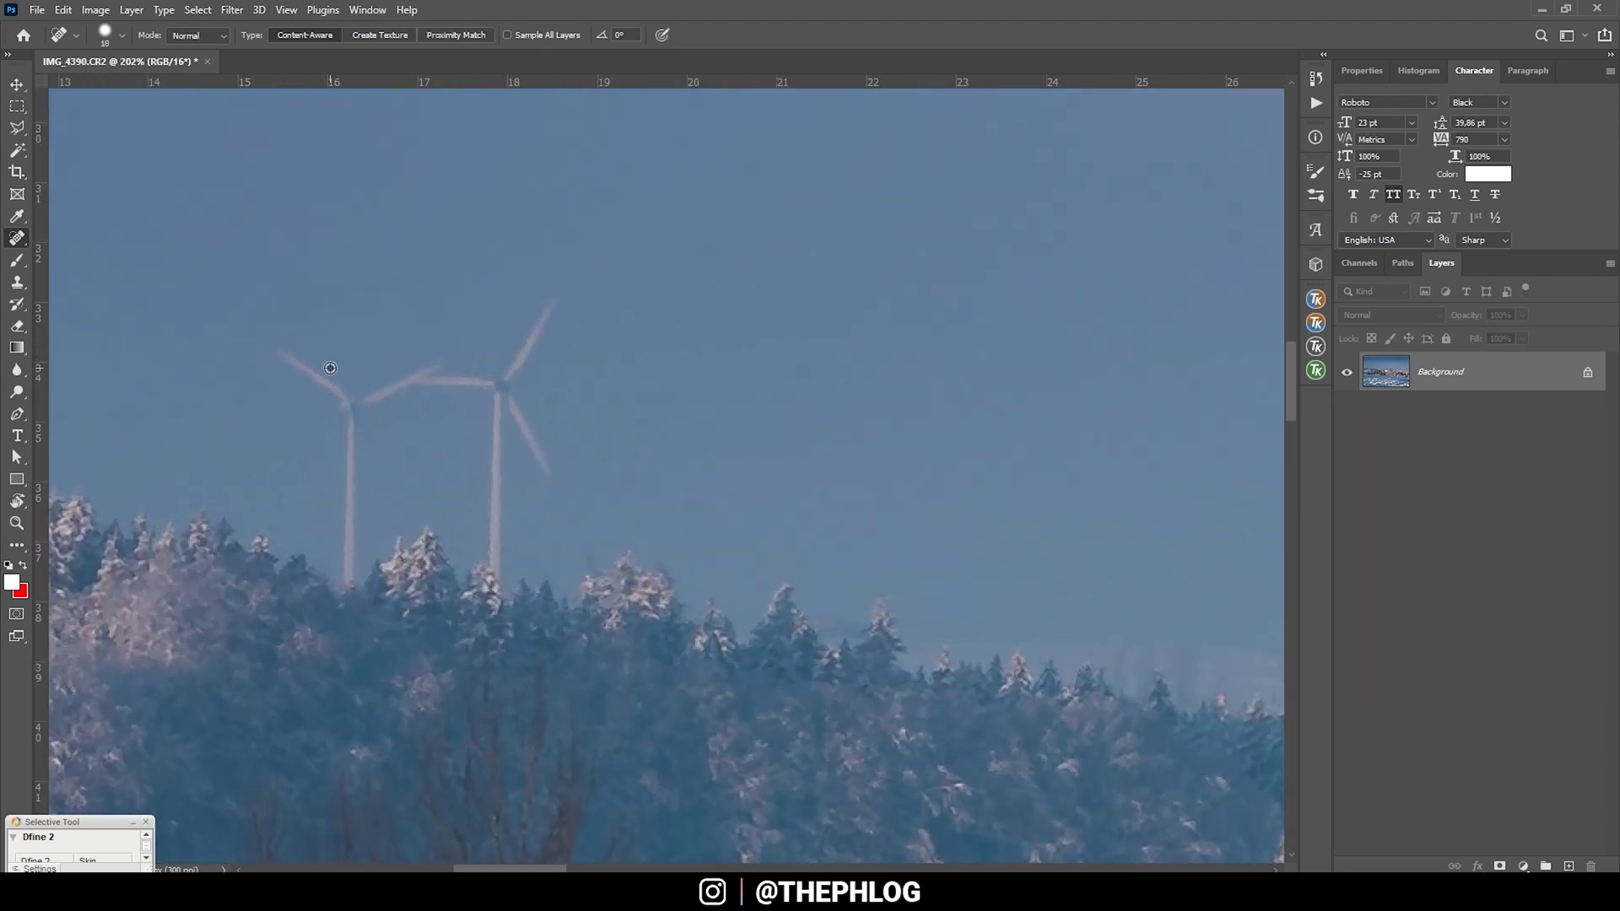
mouse_move(276, 364)
mouse_down()
mouse_move(352, 423)
mouse_move(350, 626)
mouse_move(363, 423)
mouse_move(575, 305)
mouse_move(509, 456)
mouse_up()
drag(509, 456, 510, 460)
mouse_move(743, 498)
mouse_down()
mouse_move(802, 384)
mouse_move(801, 659)
mouse_up()
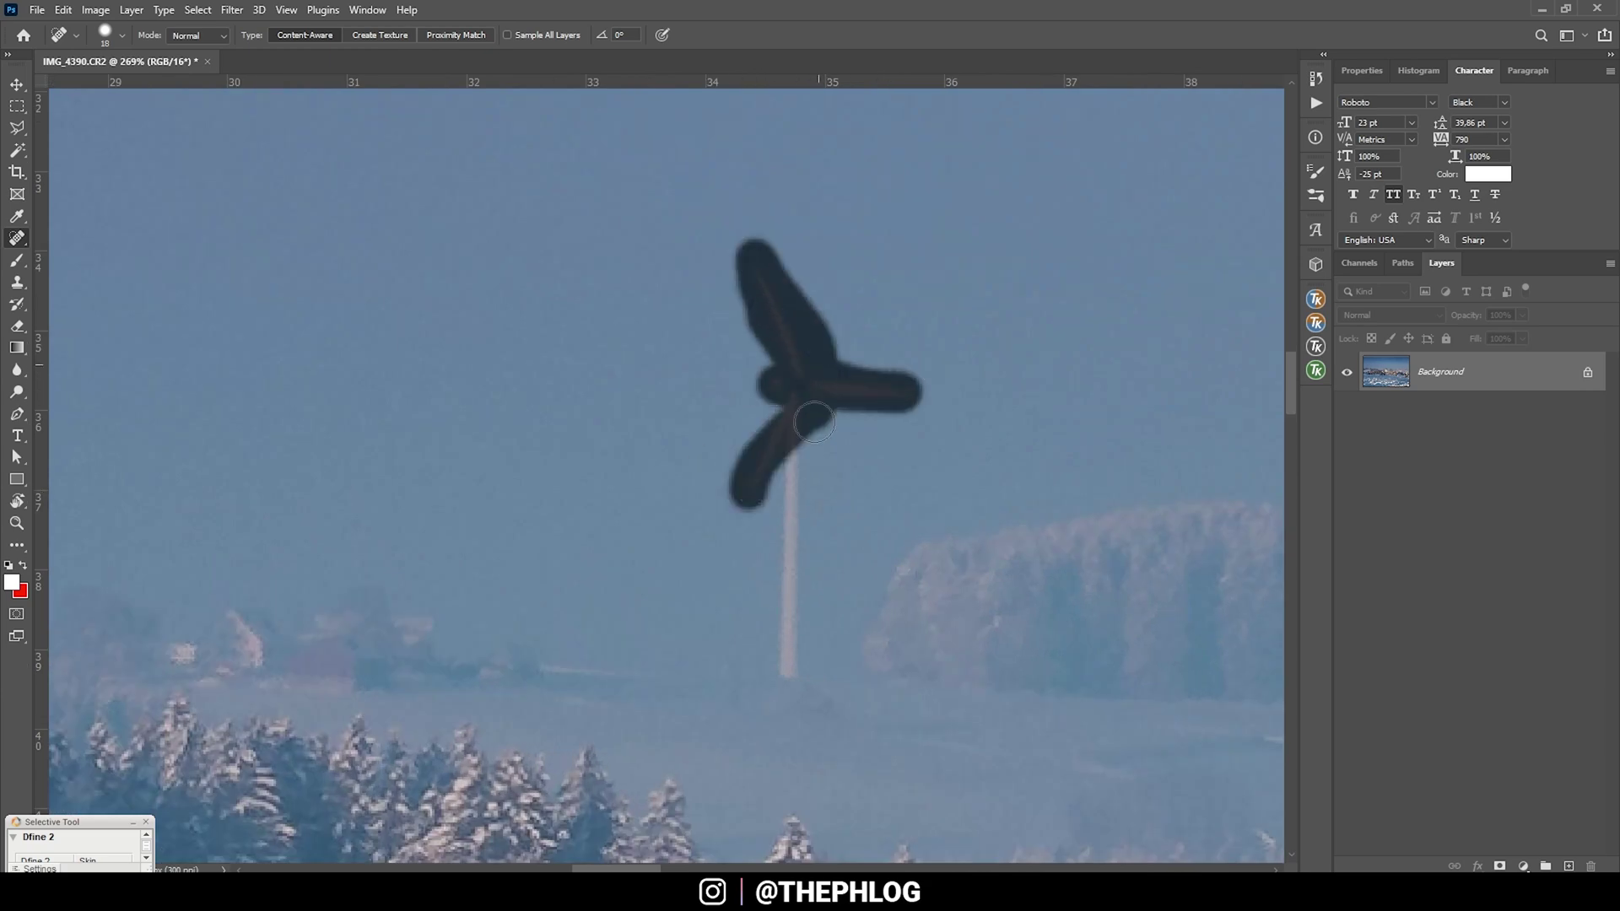
scroll(802, 659, down, 7)
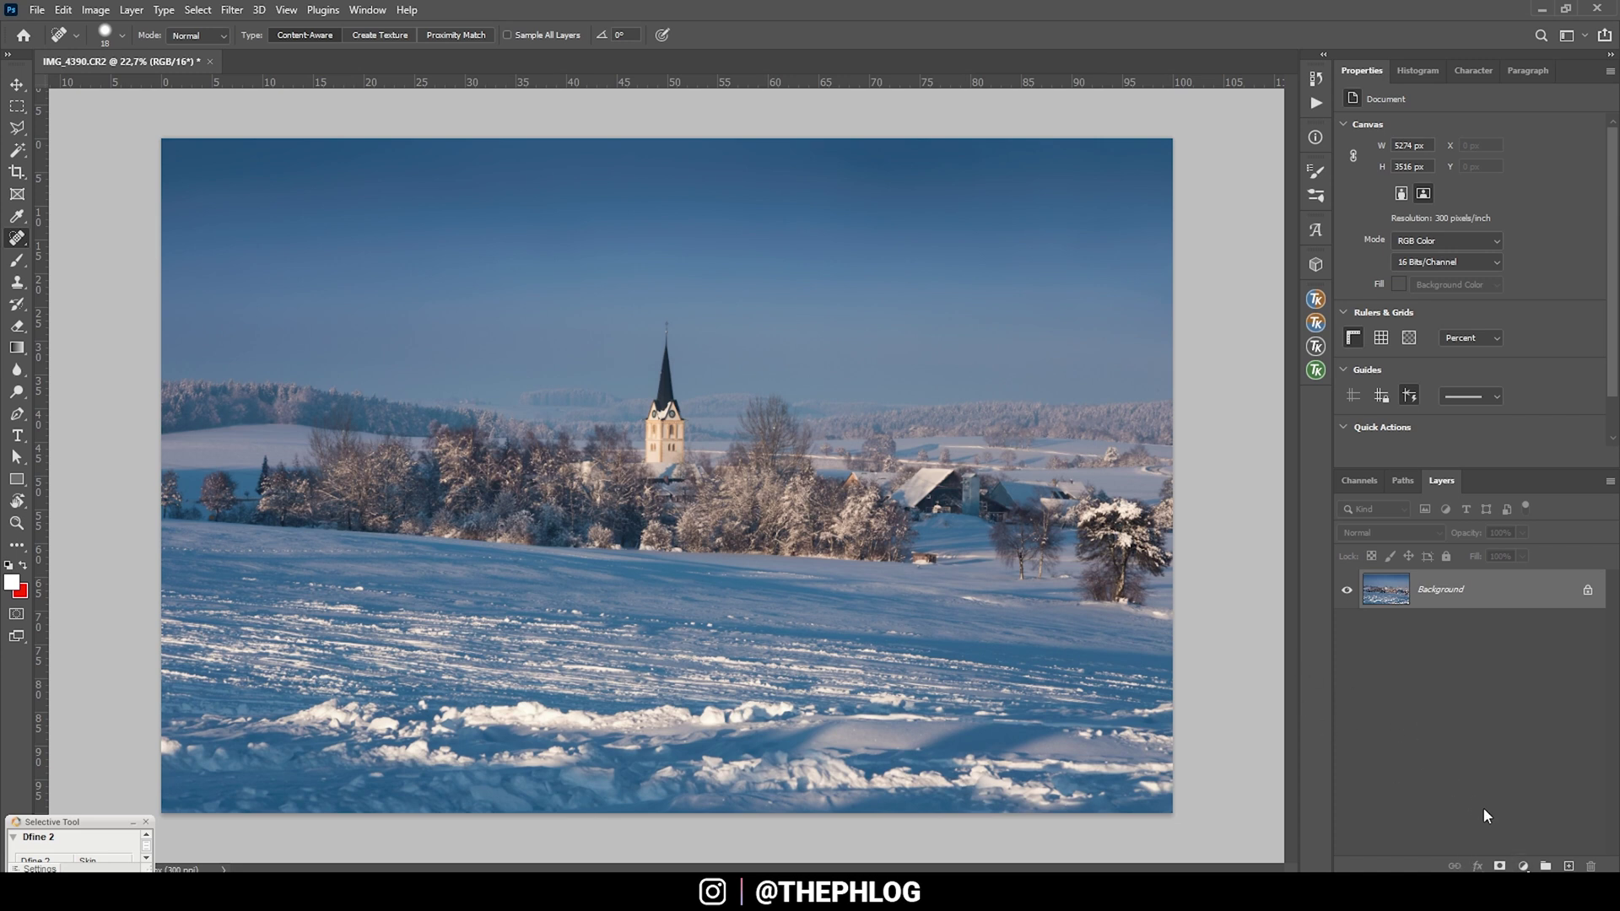
Add a Color Balance layer with Highlights Yellow–Blue at -3, toggling it to compare.
click(1519, 865)
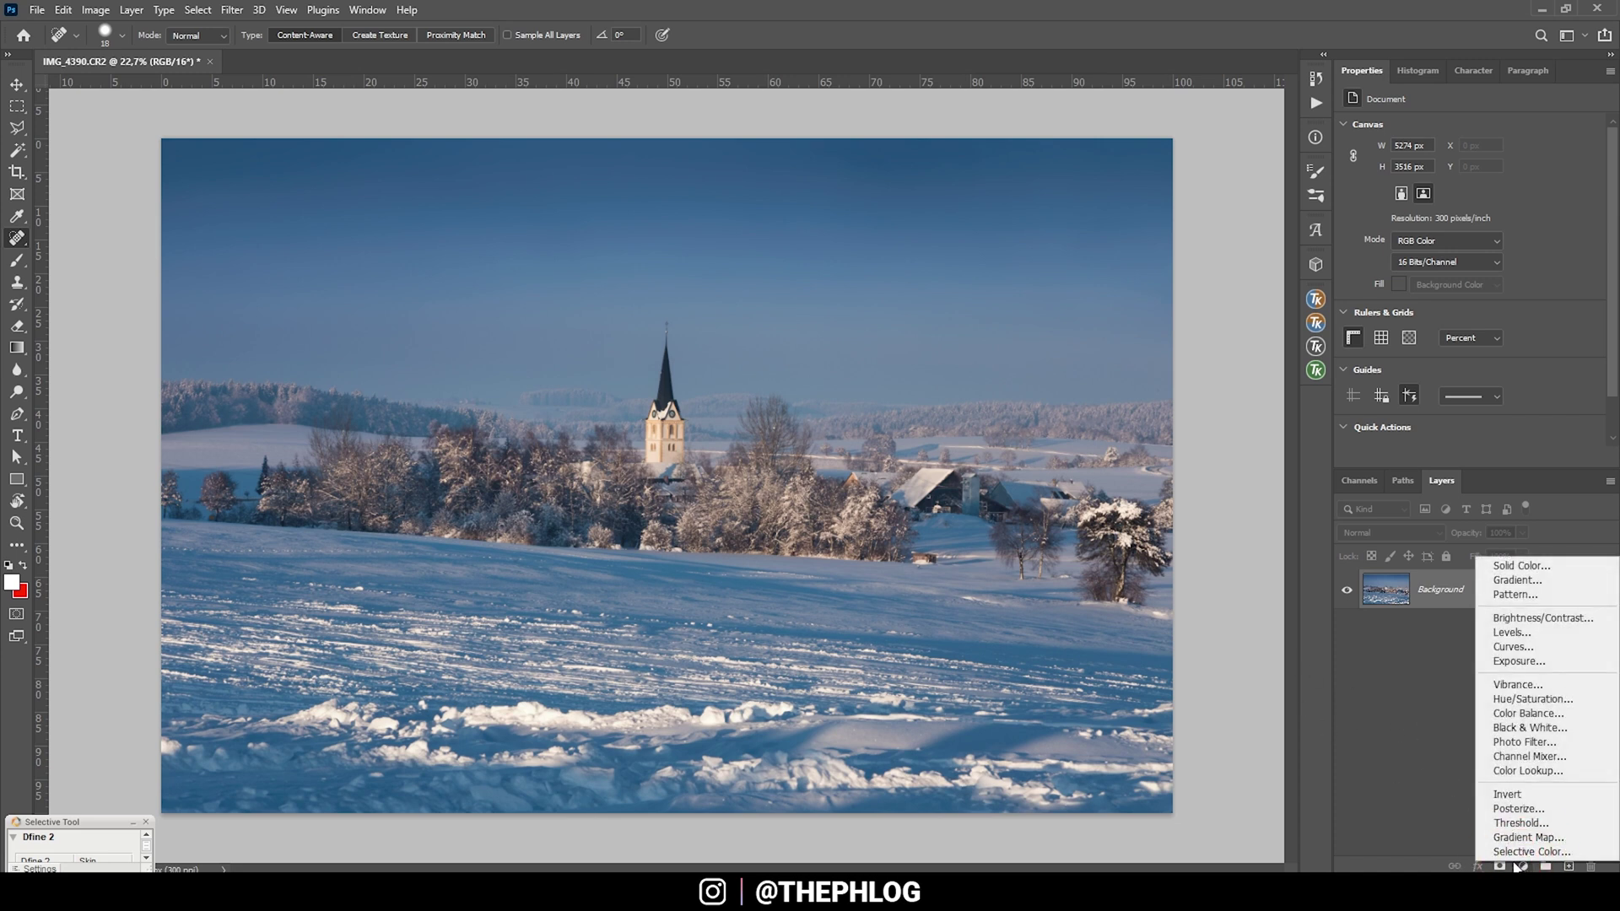
click(1551, 716)
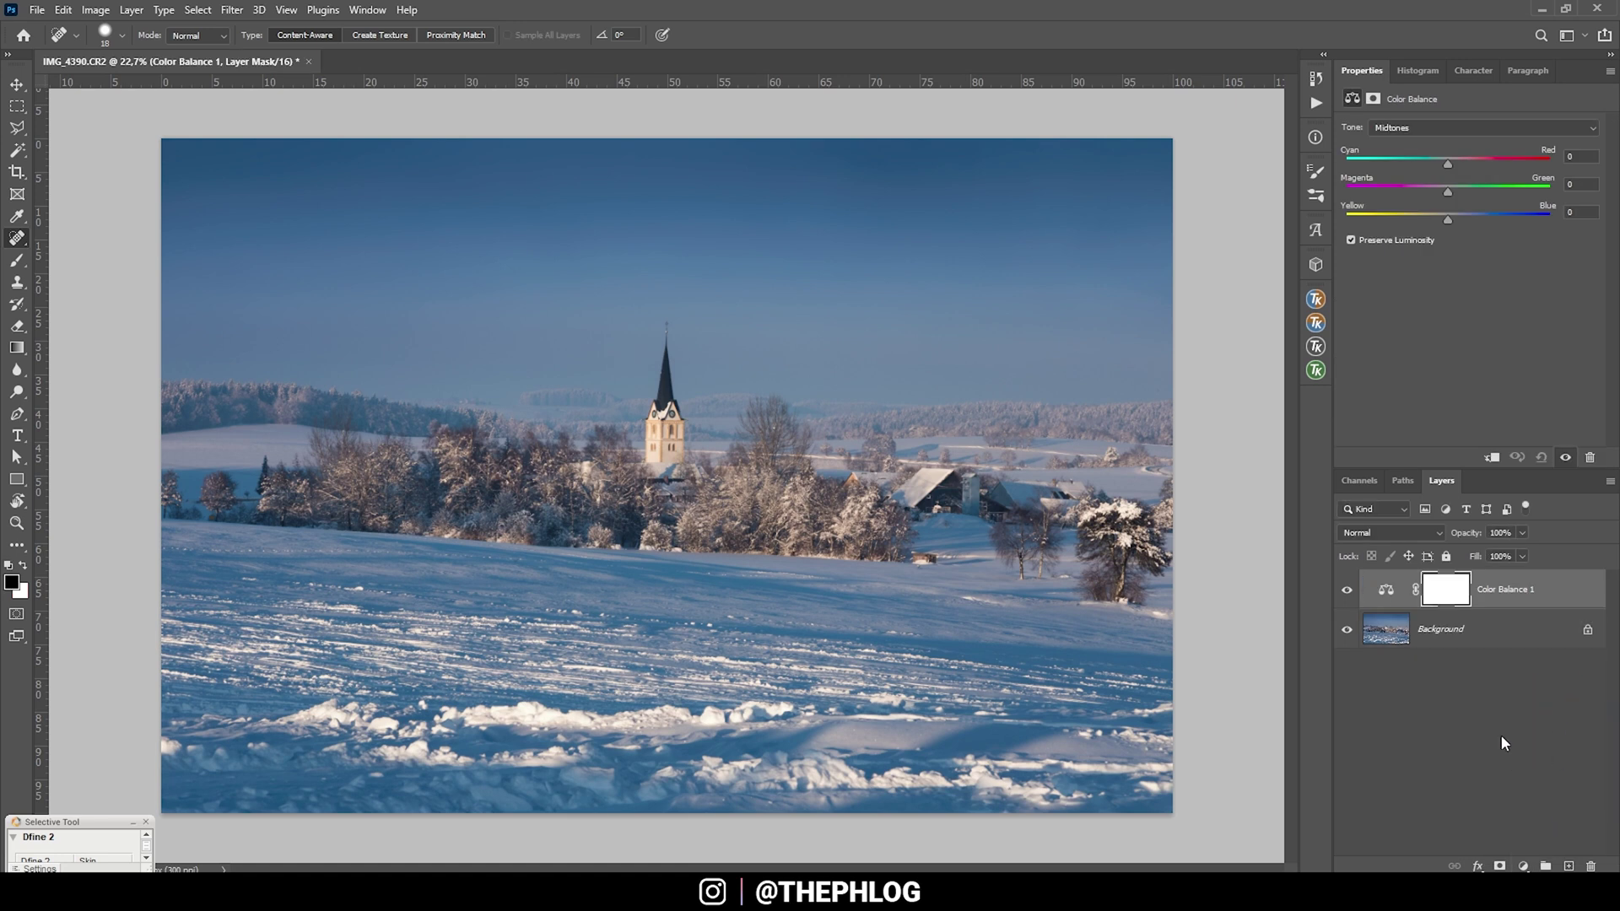
click(1412, 131)
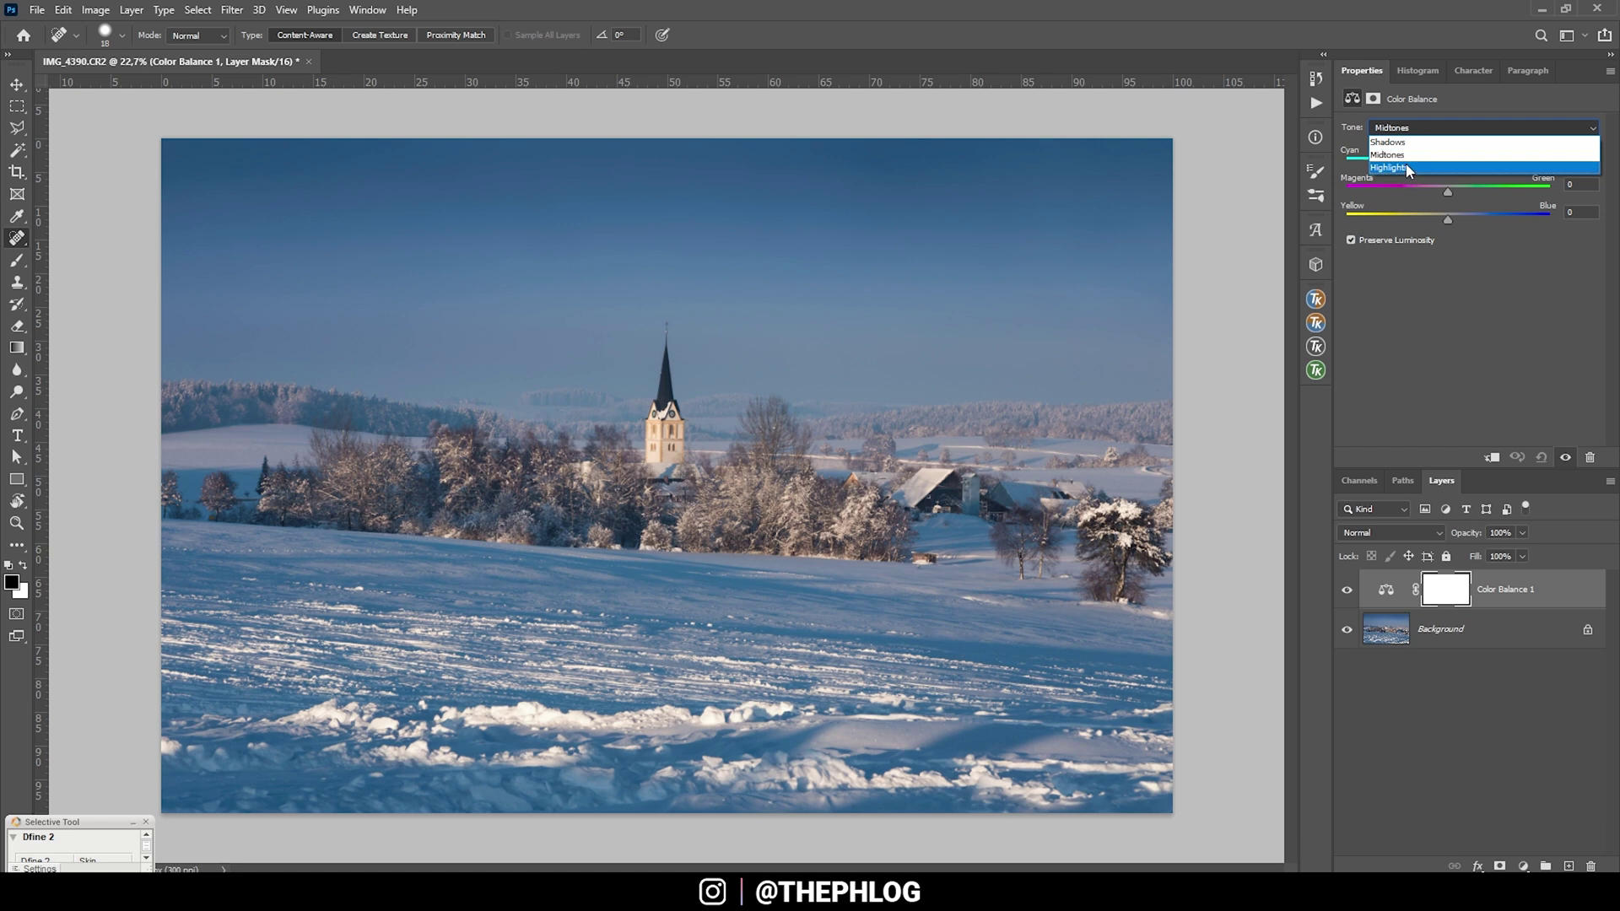
click(1406, 166)
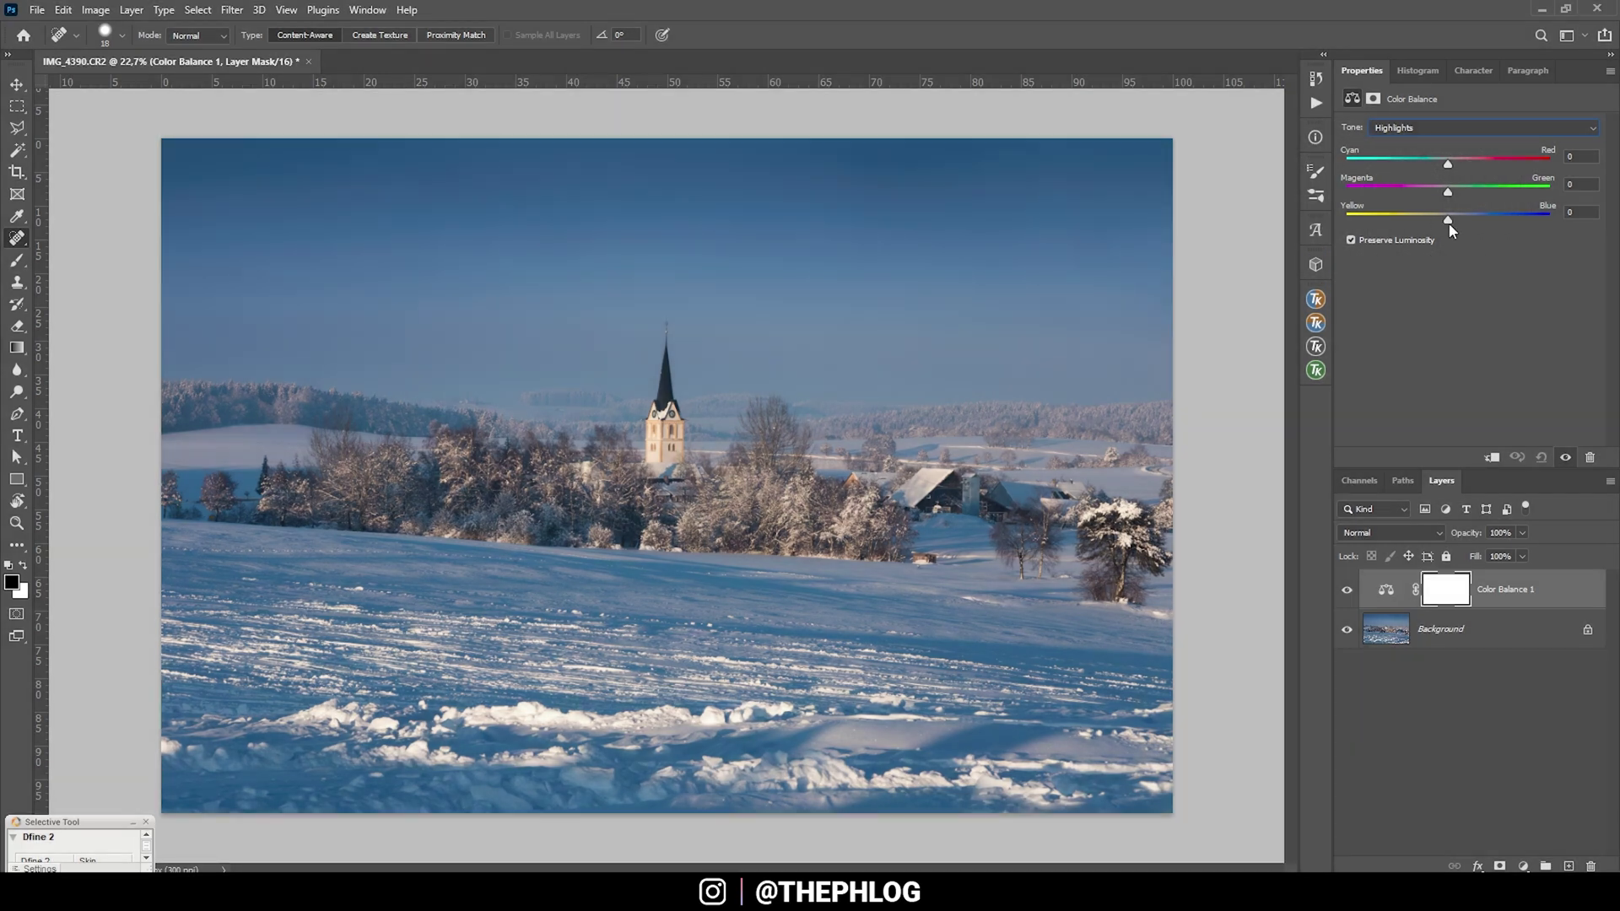
drag(1447, 225, 1443, 225)
click(1346, 590)
click(1347, 589)
click(1347, 592)
click(1348, 592)
click(1523, 866)
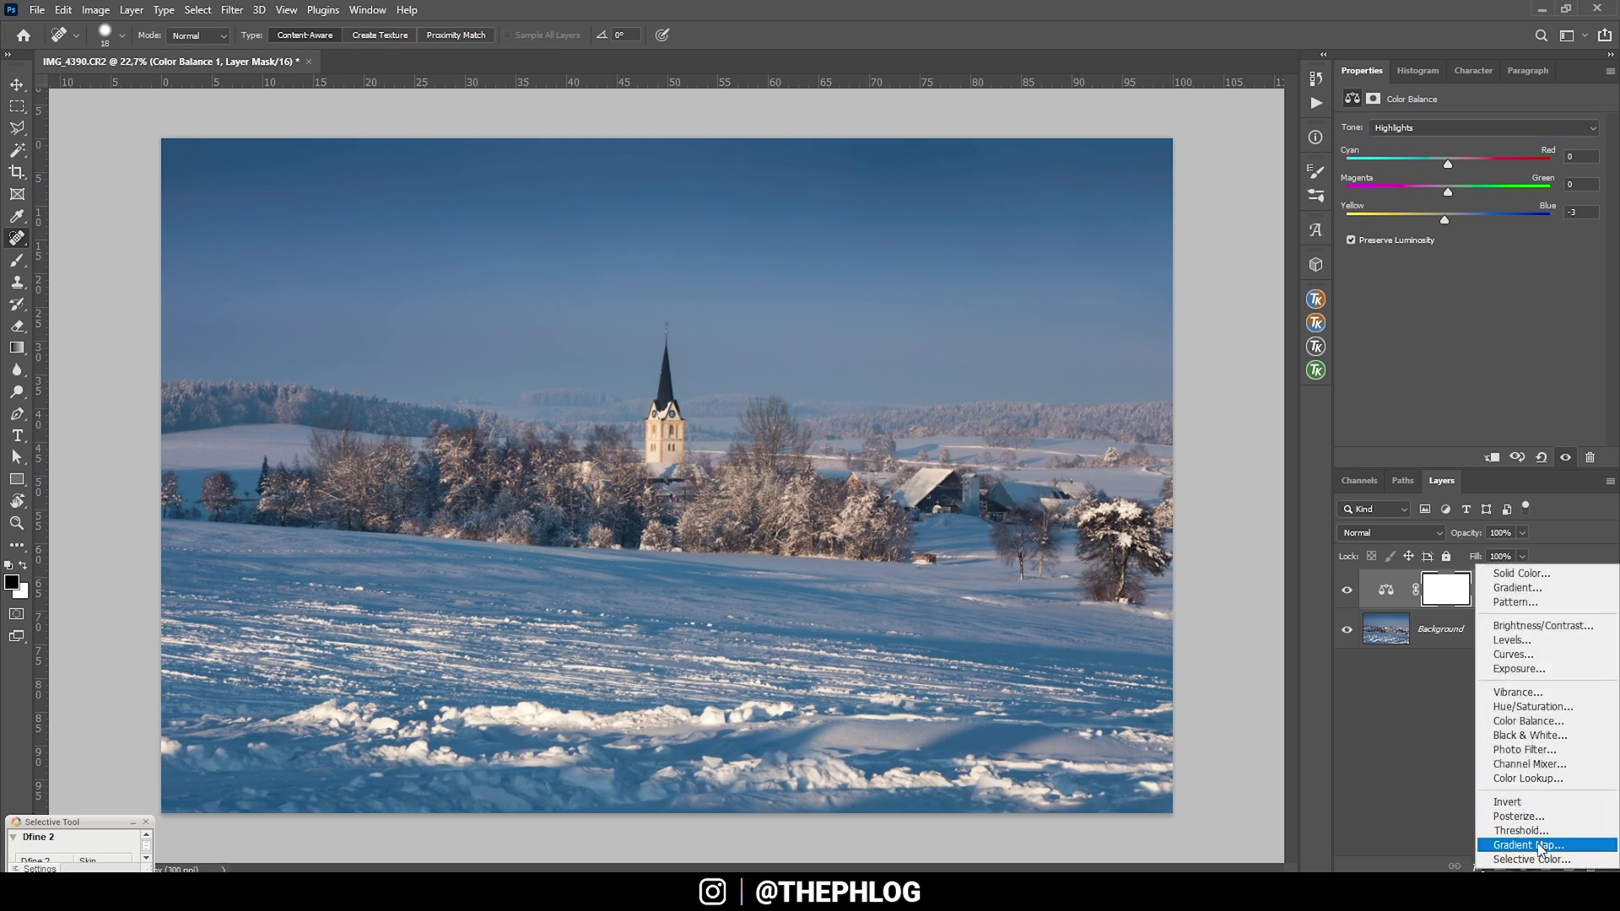
Add a Gradient Map layer blended in Soft Light at 30% opacity.
click(1542, 847)
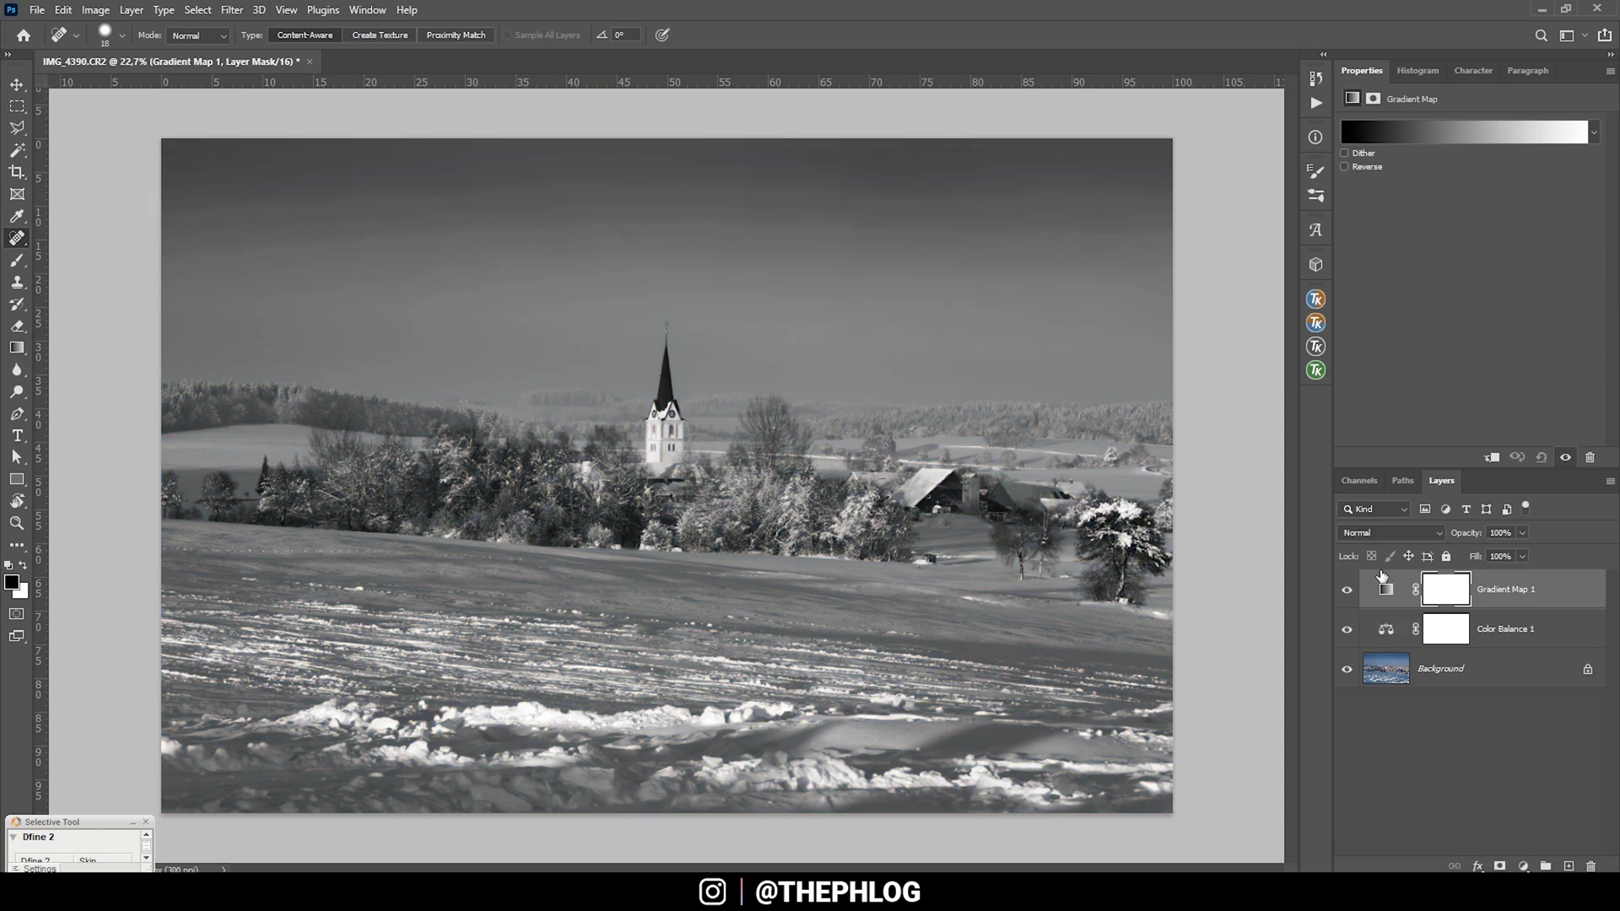
click(1398, 537)
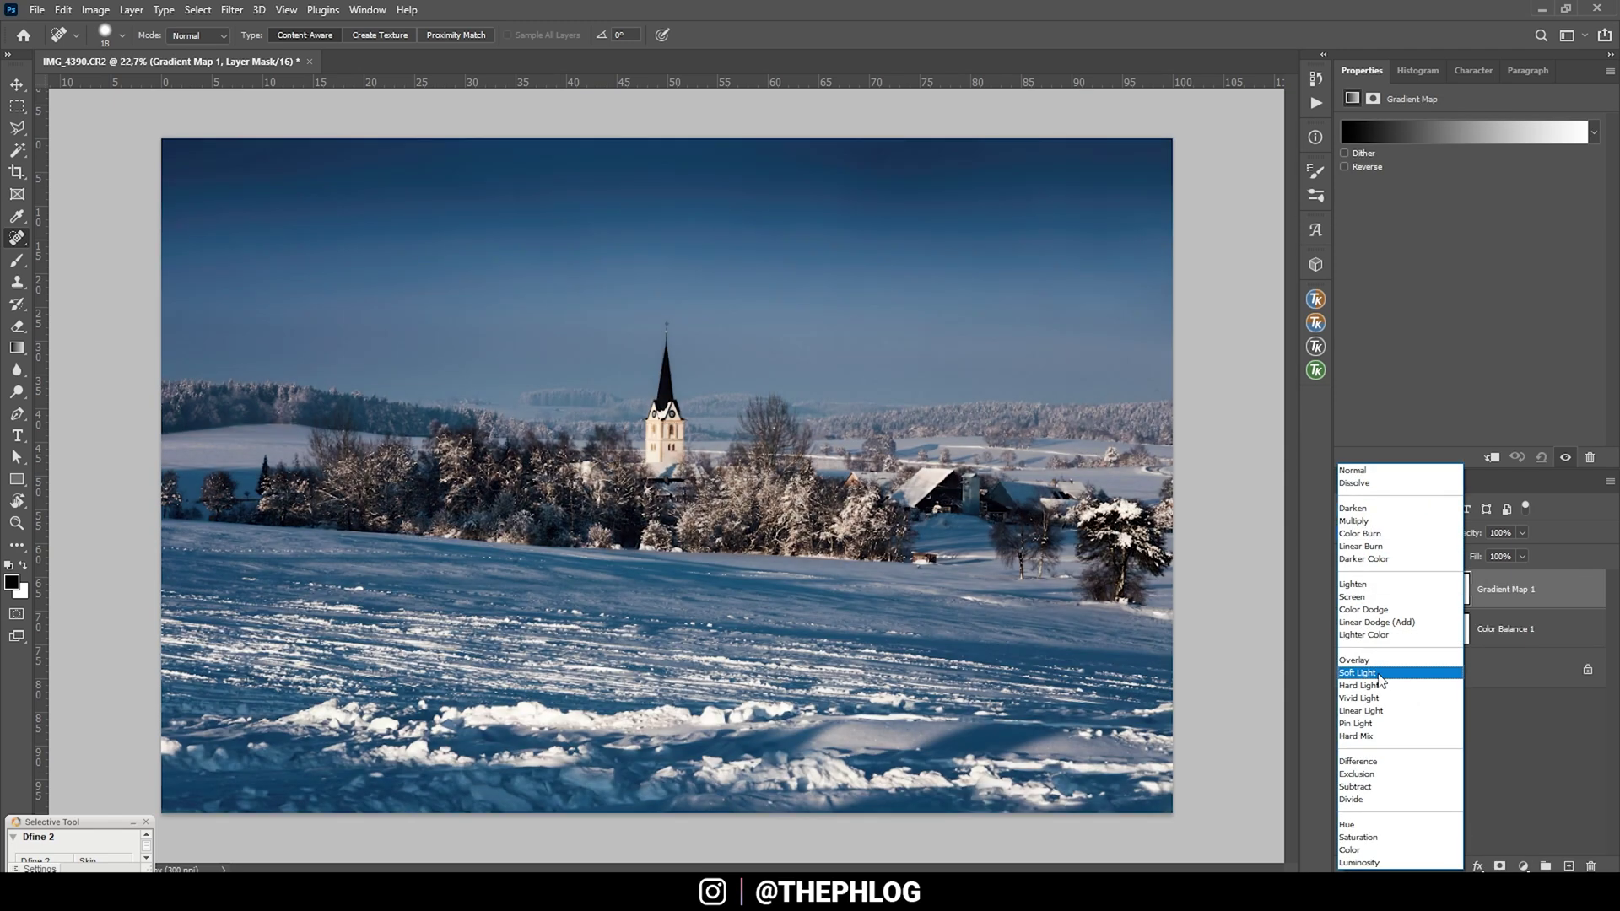
click(1380, 680)
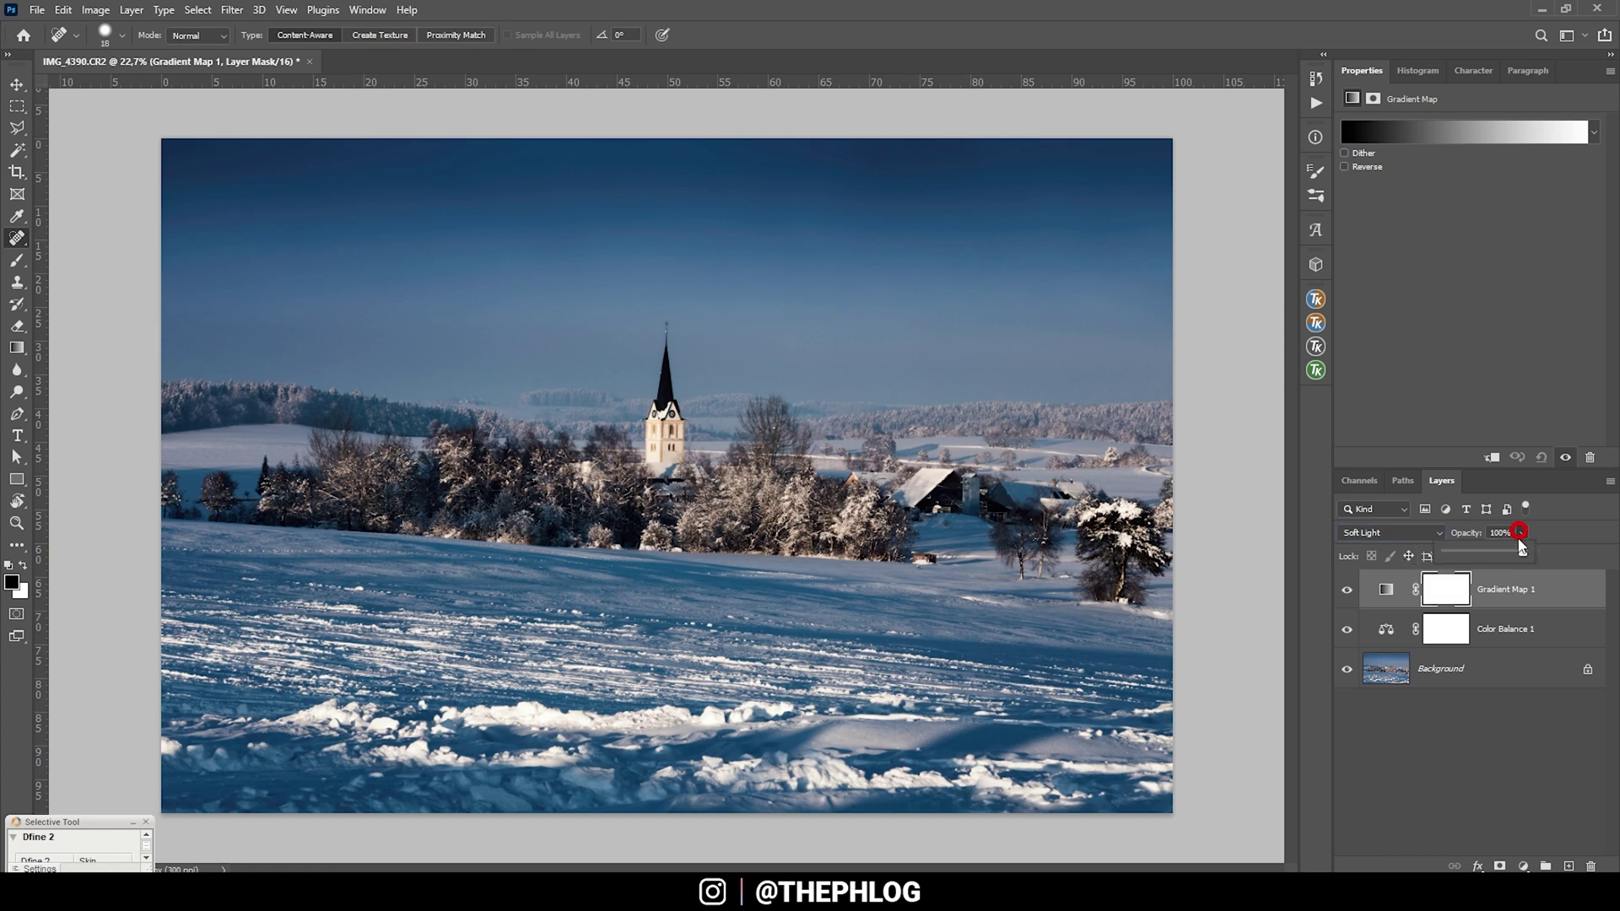
drag(1483, 560, 1468, 558)
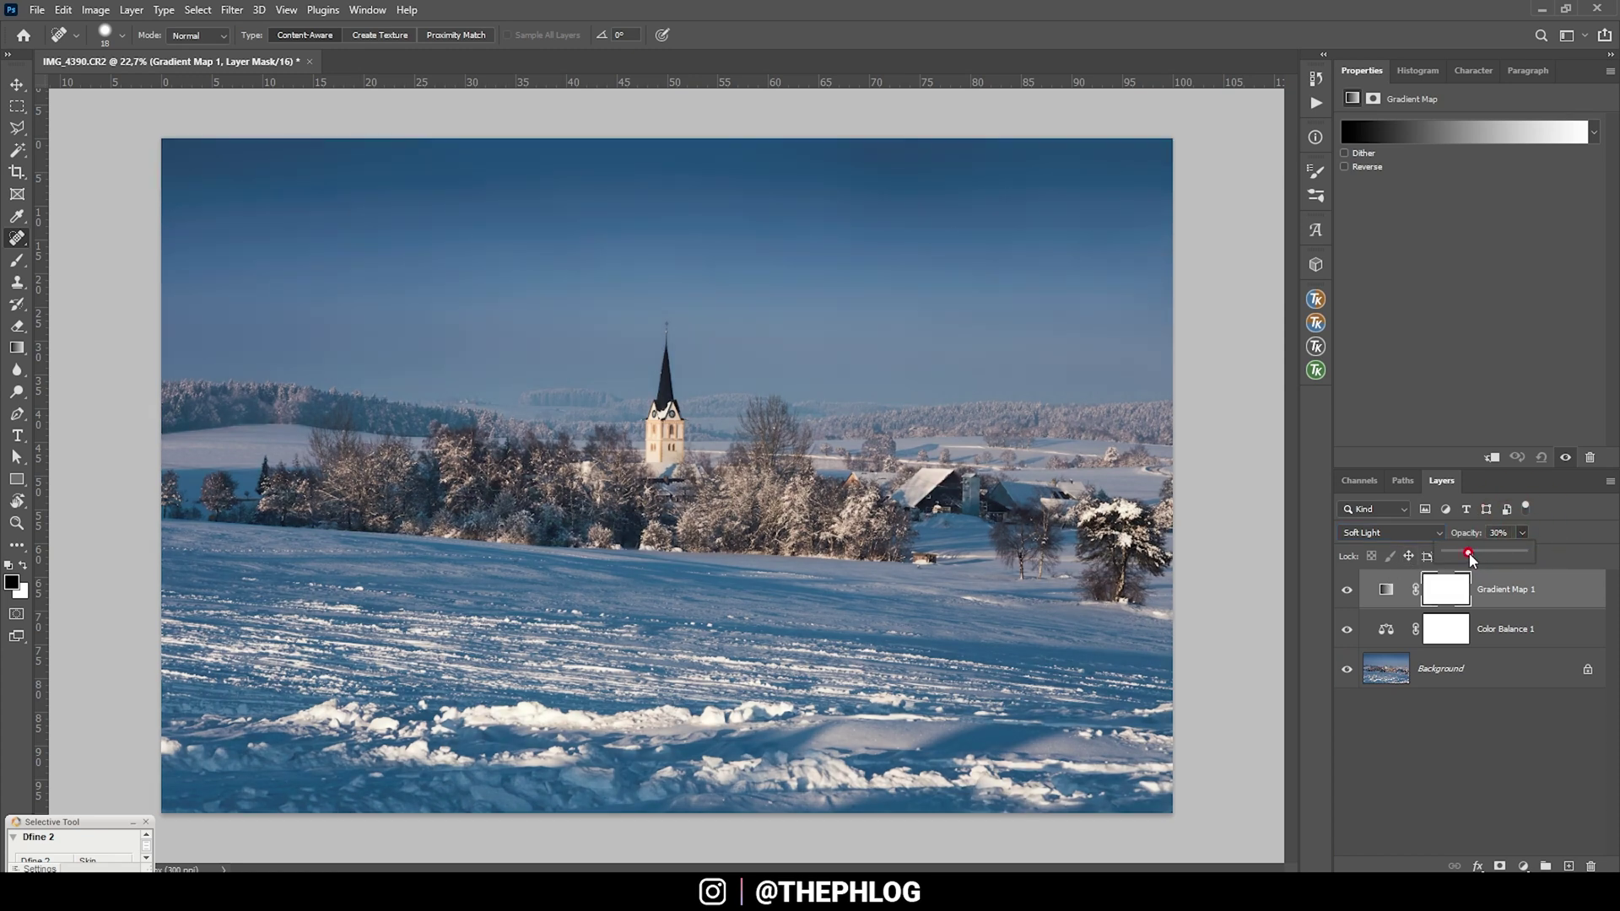
click(1391, 588)
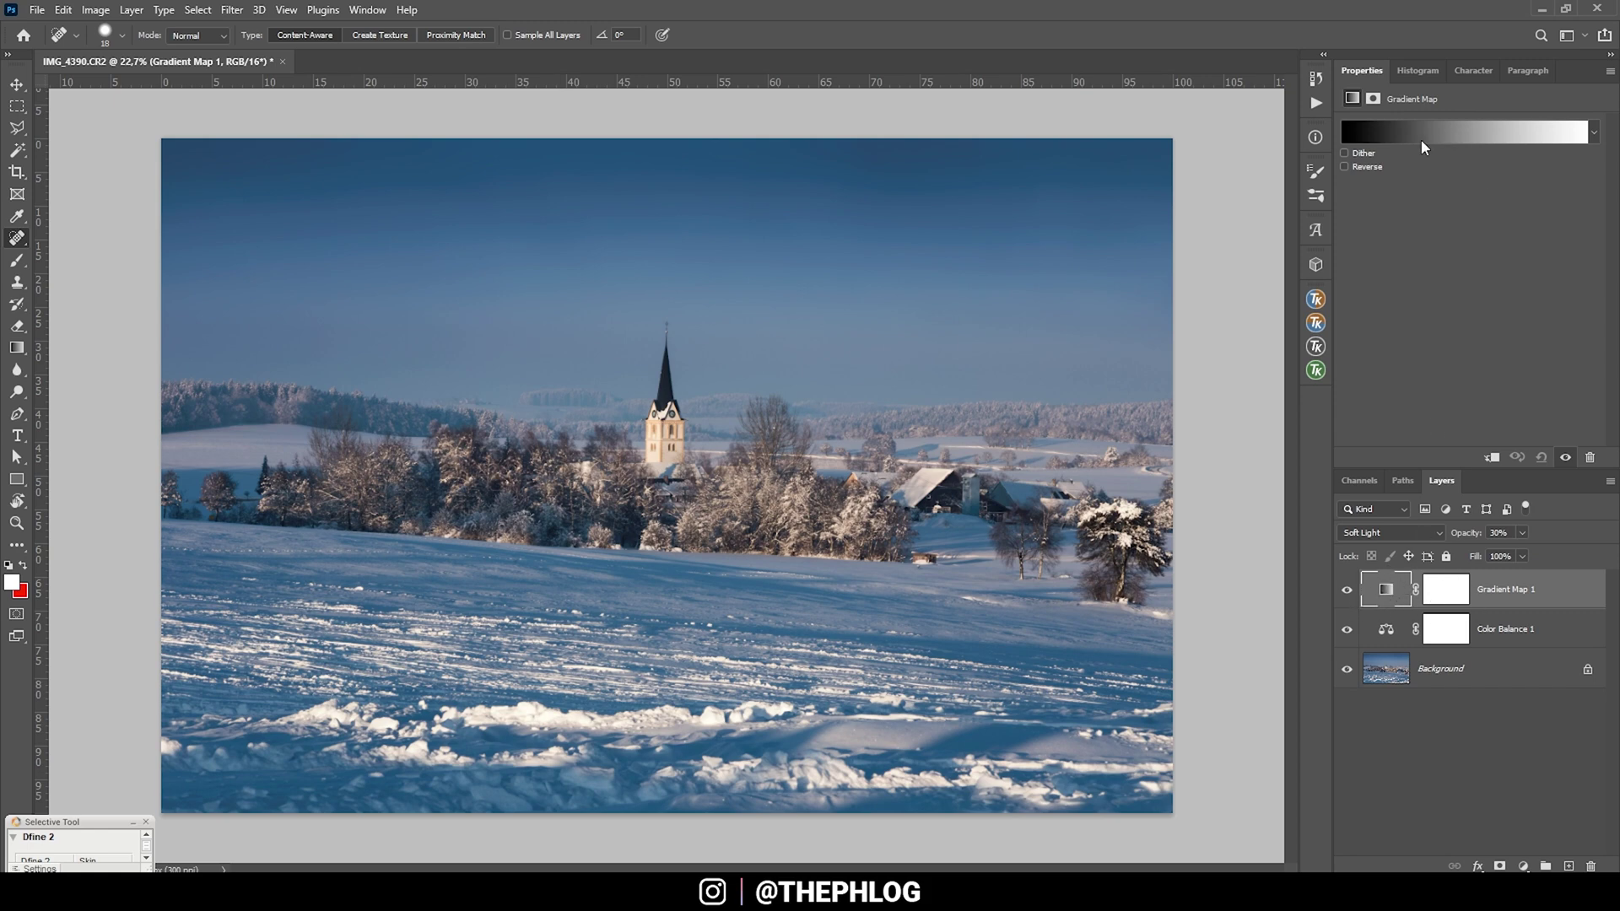
Set the gradient's dark stop to a deep navy (0d0e19).
click(1392, 133)
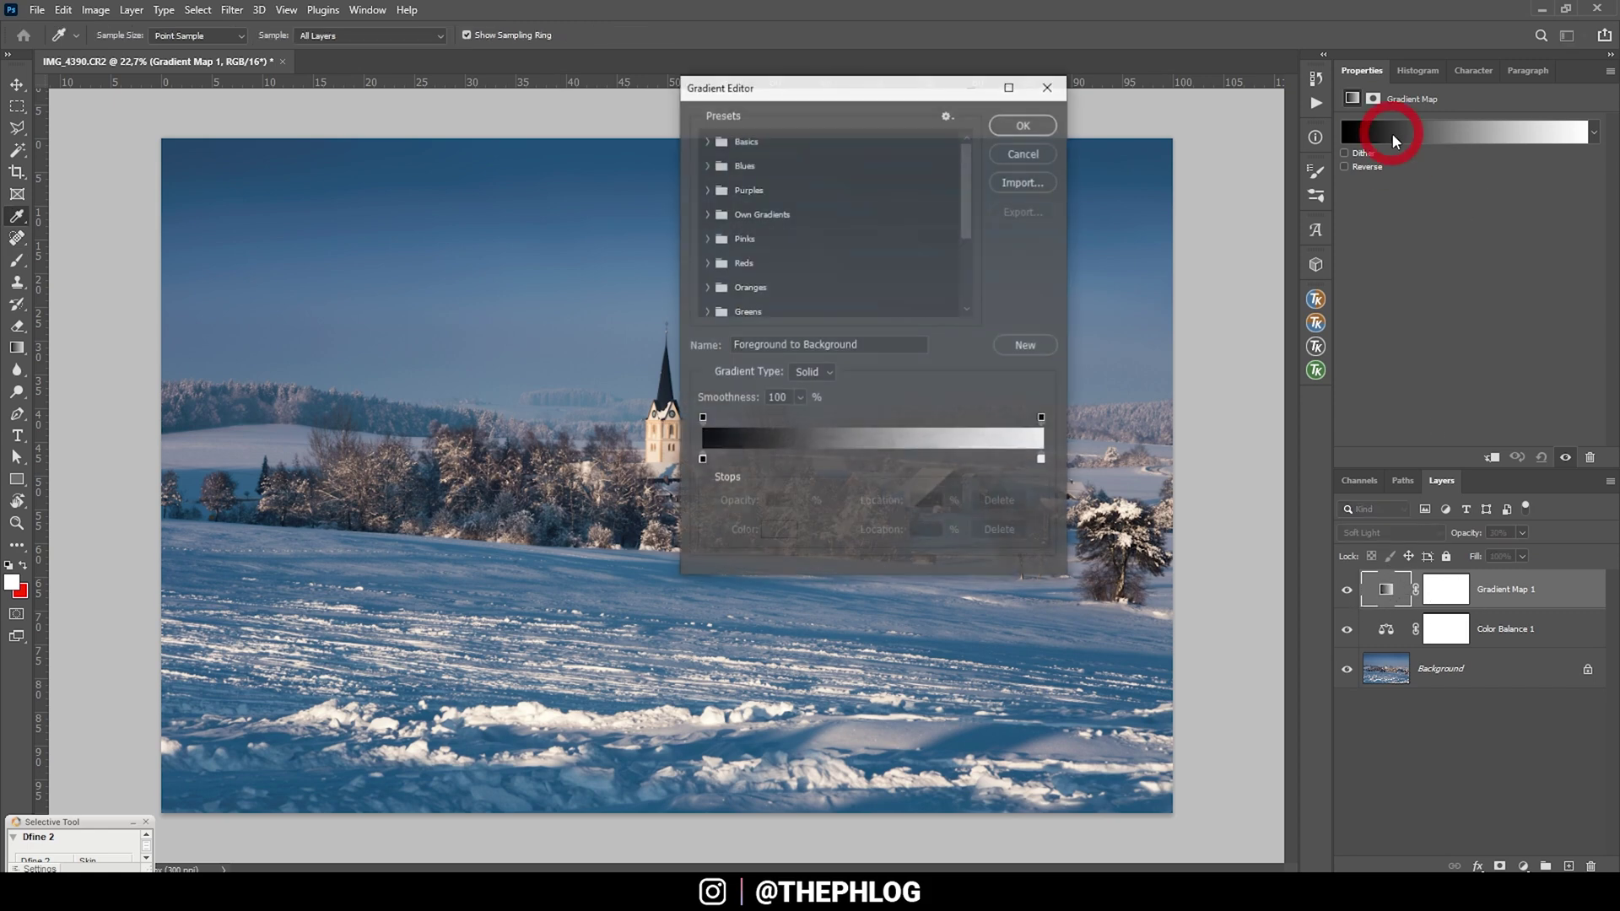
double_click(701, 460)
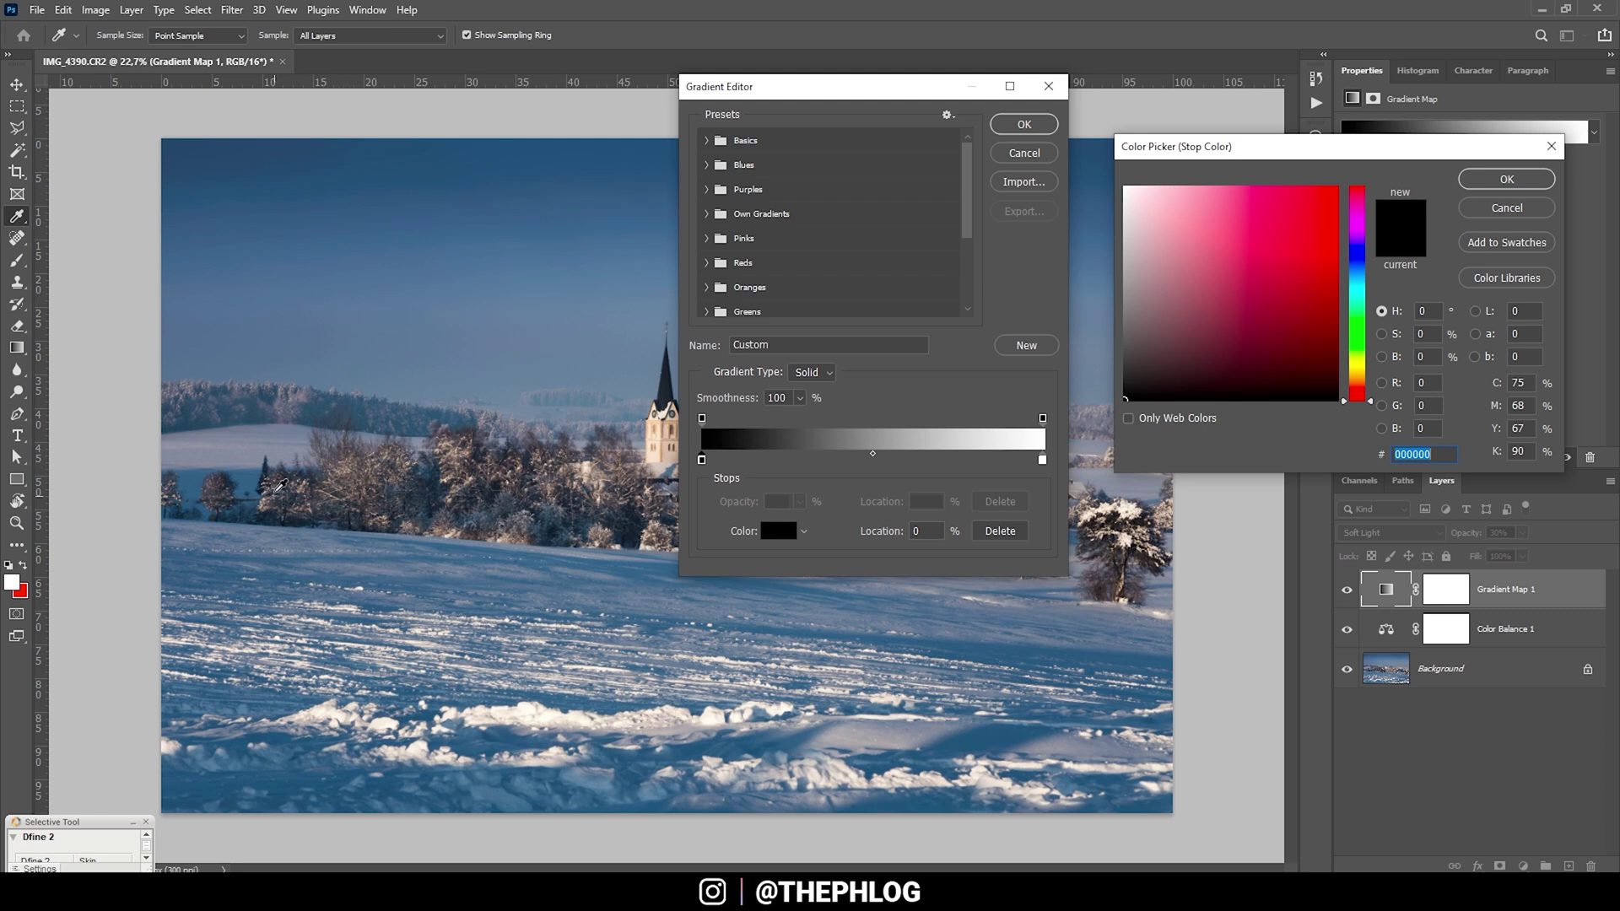
click(668, 388)
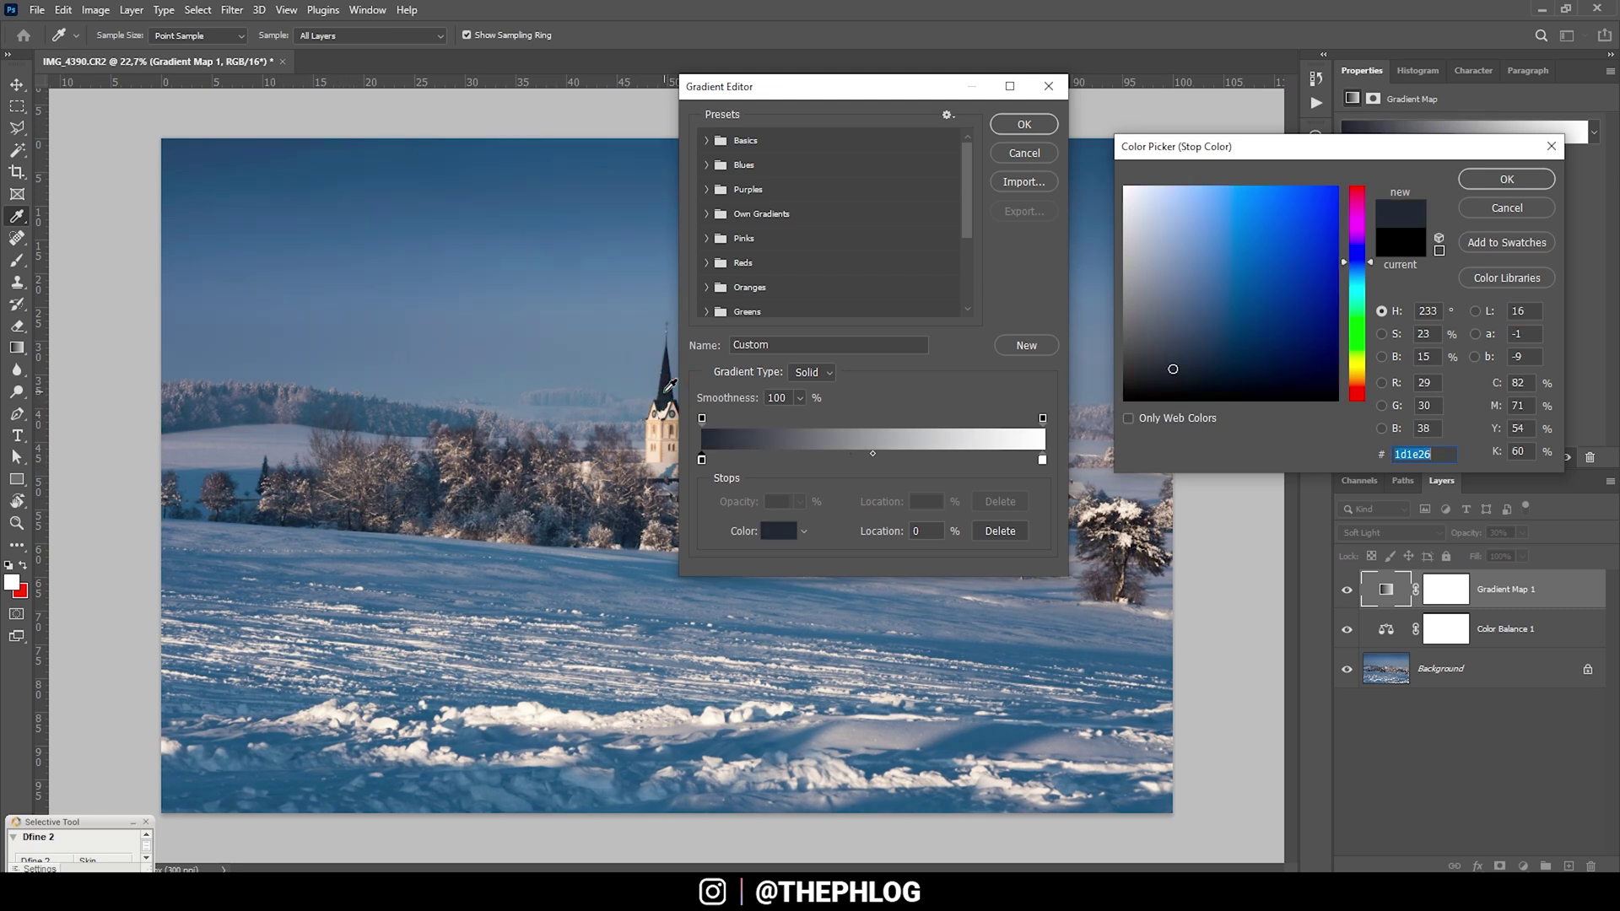
click(1167, 372)
drag(1167, 372, 1225, 382)
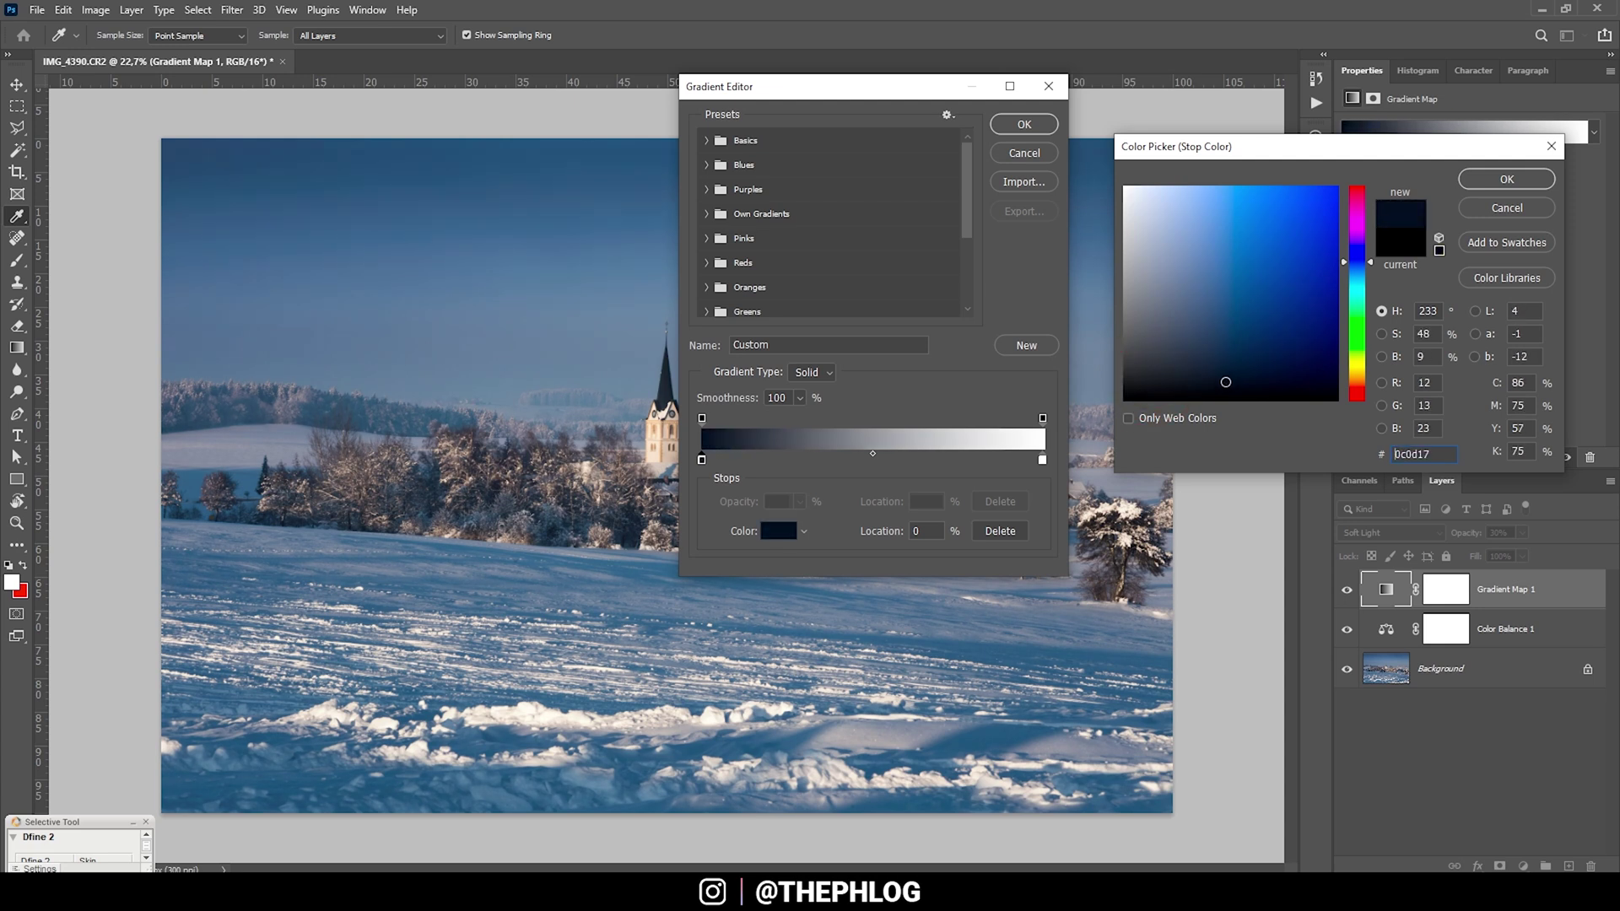
key(Return)
Set the light stop to pale yellow fff09d and accept the navy-to-yellow gradient.
double_click(1043, 463)
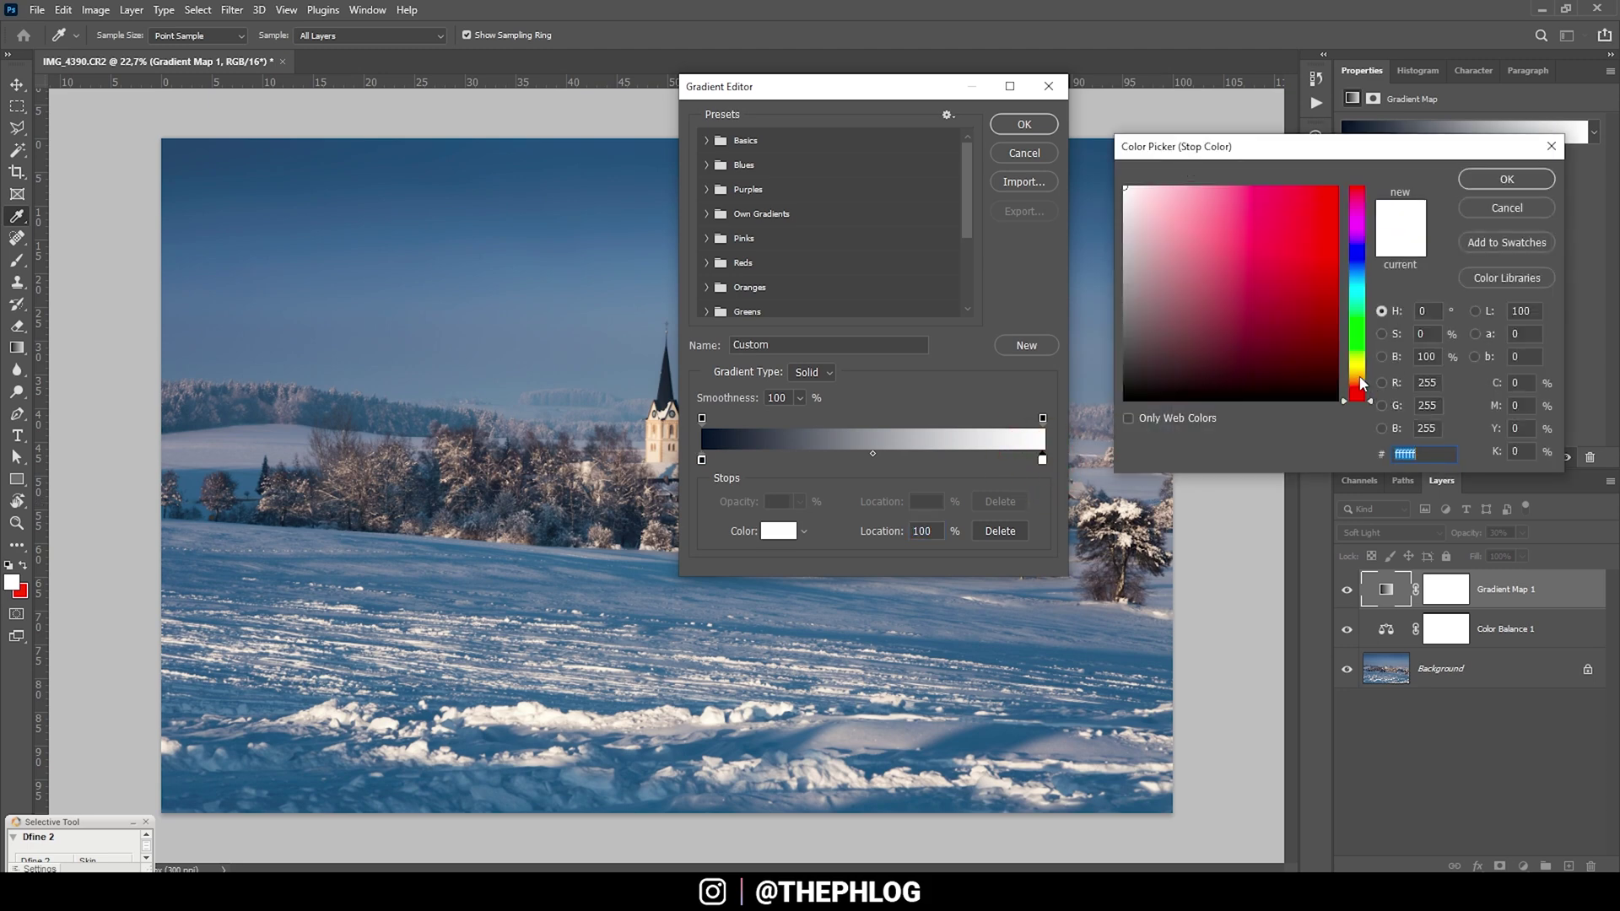
drag(1364, 384, 1369, 374)
drag(1271, 312, 1230, 217)
drag(1358, 373, 1358, 369)
drag(1215, 203, 1205, 186)
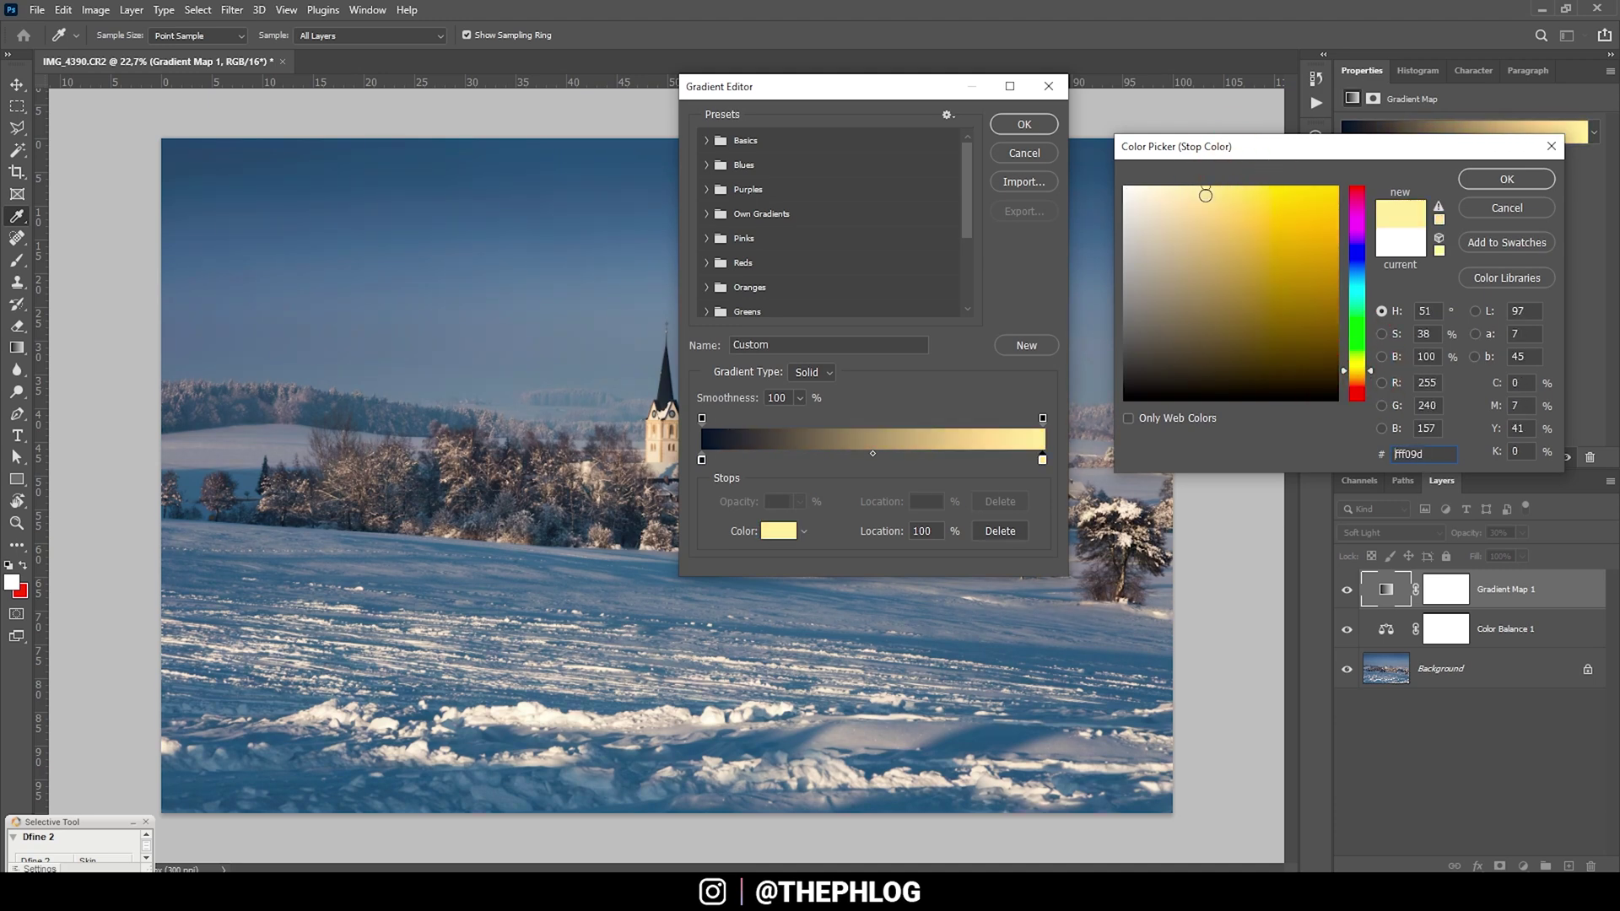
click(1507, 180)
click(1033, 122)
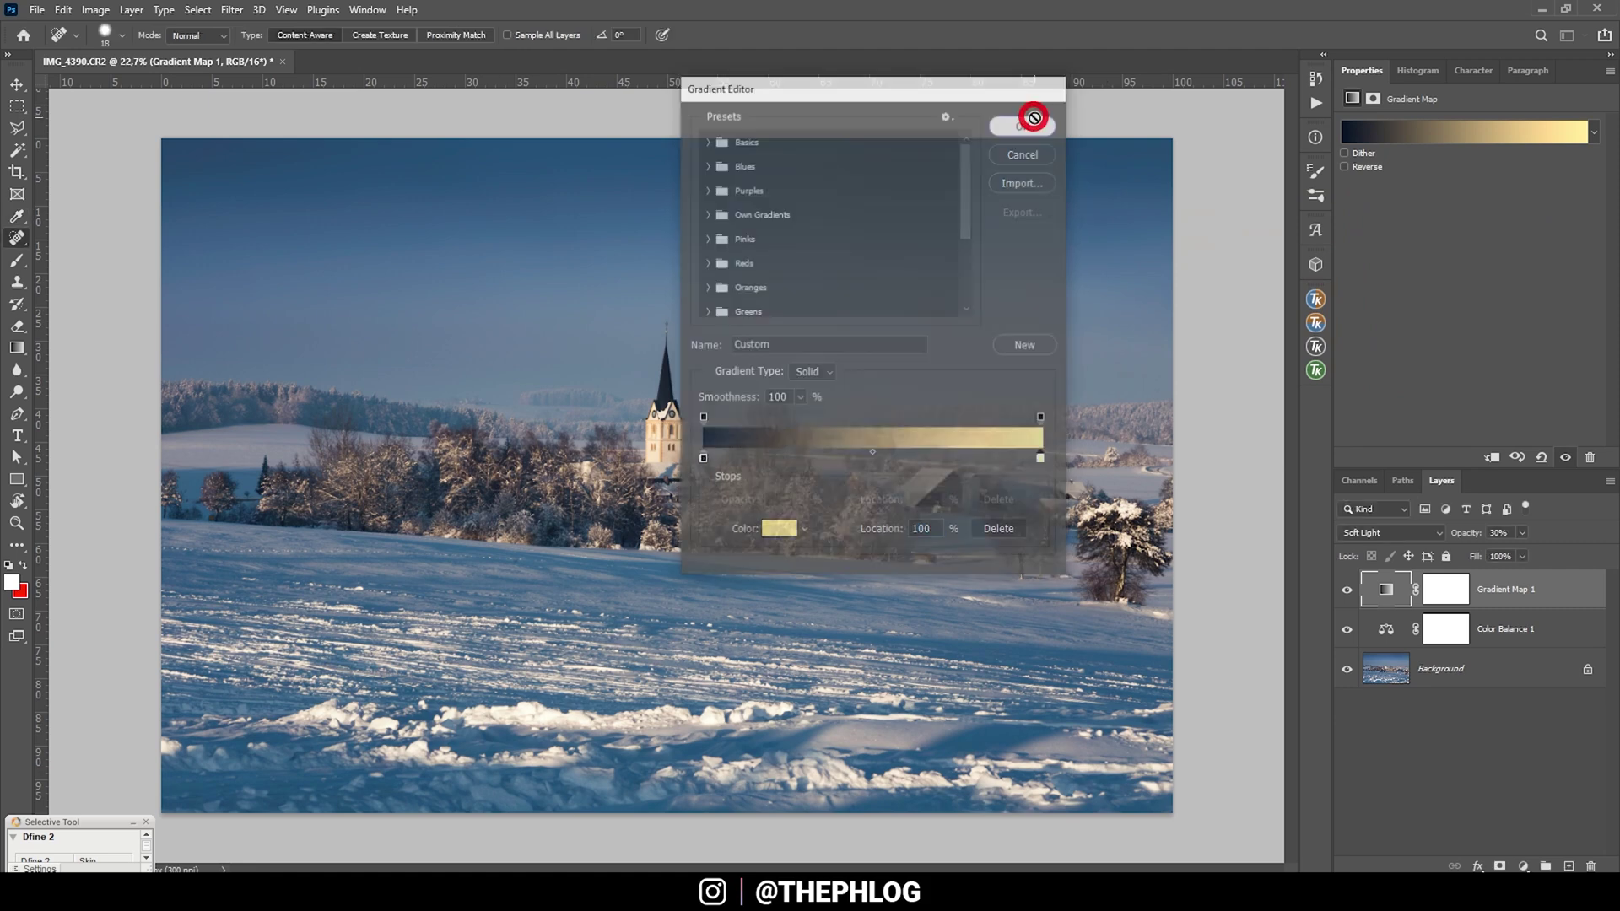
Paint the Gradient Map mask black over the tree line with a 678 px brush, then merge all layers.
click(1347, 591)
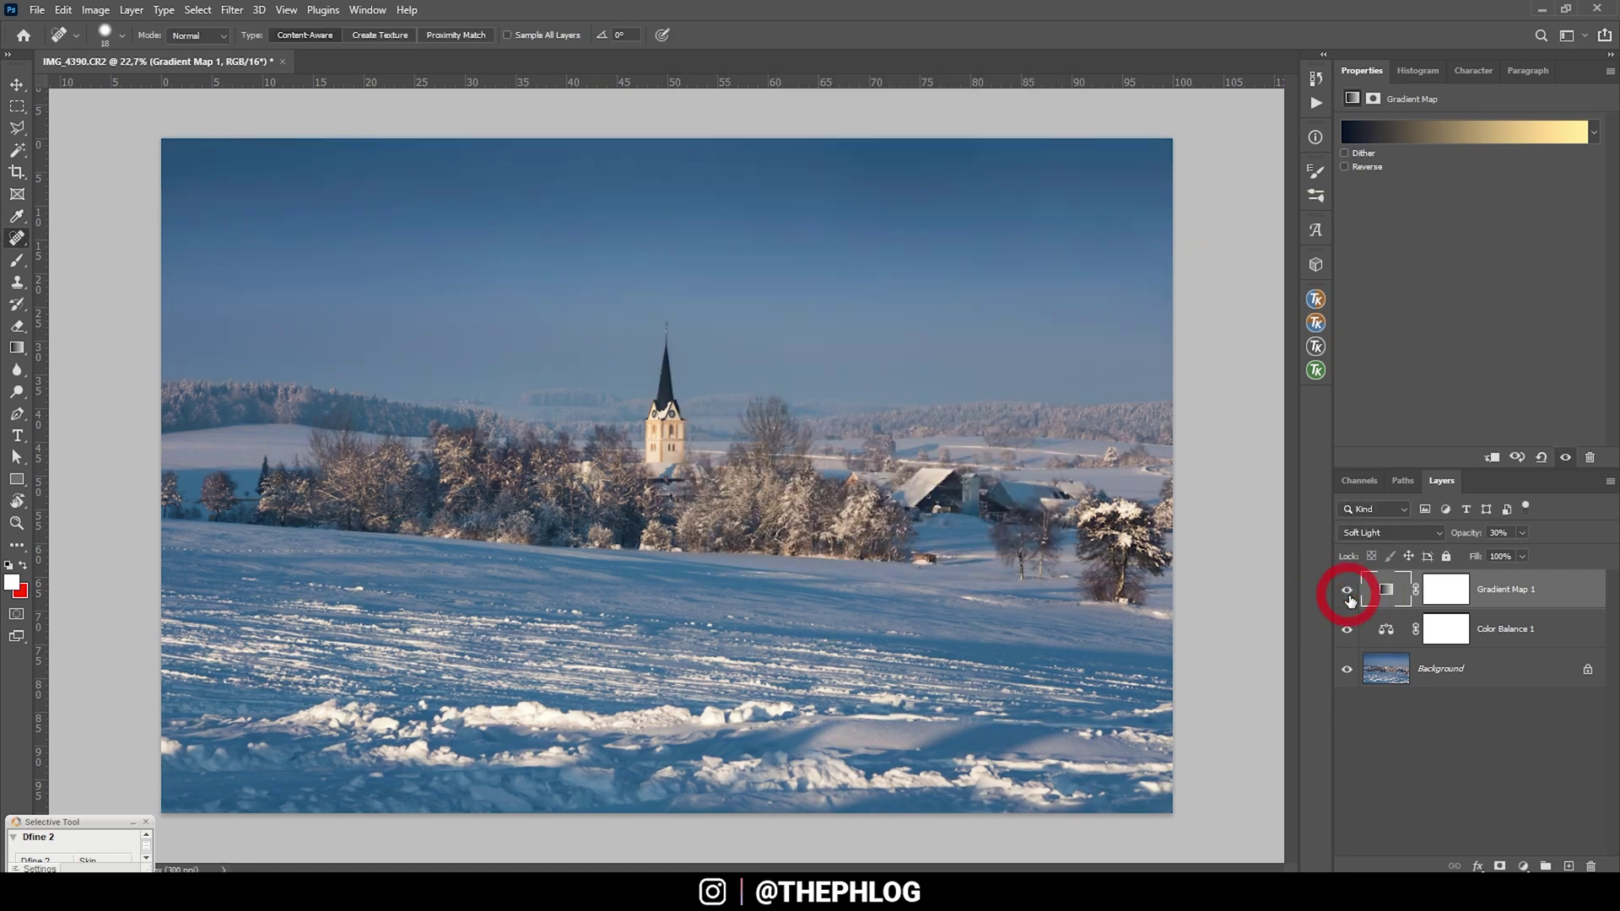
click(1347, 591)
click(1347, 590)
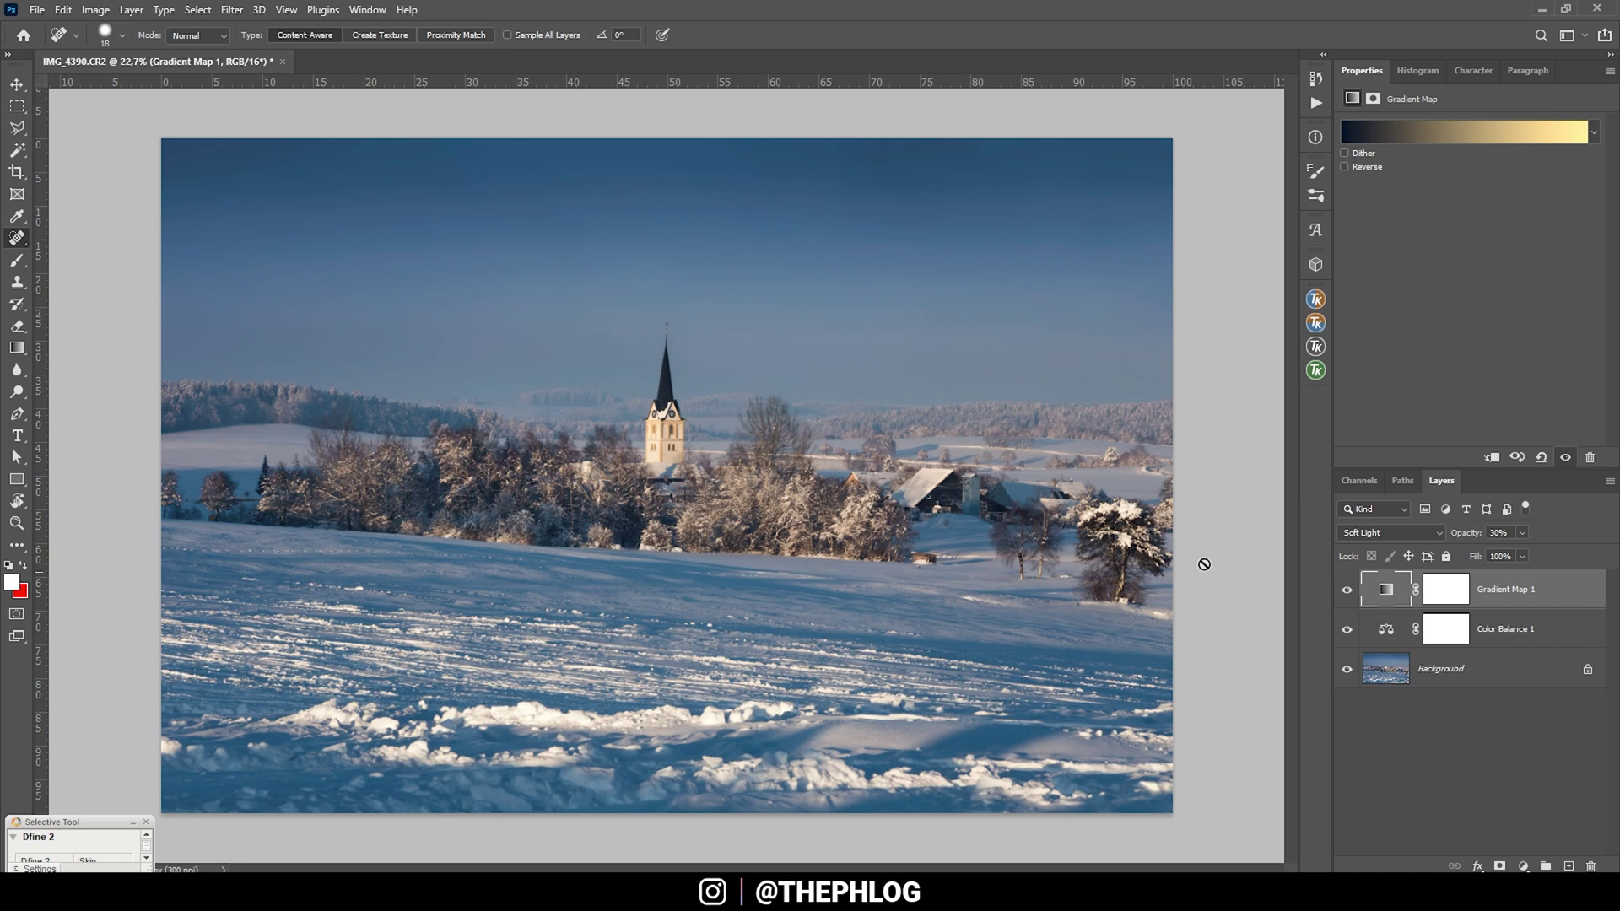
click(1447, 589)
key(d)
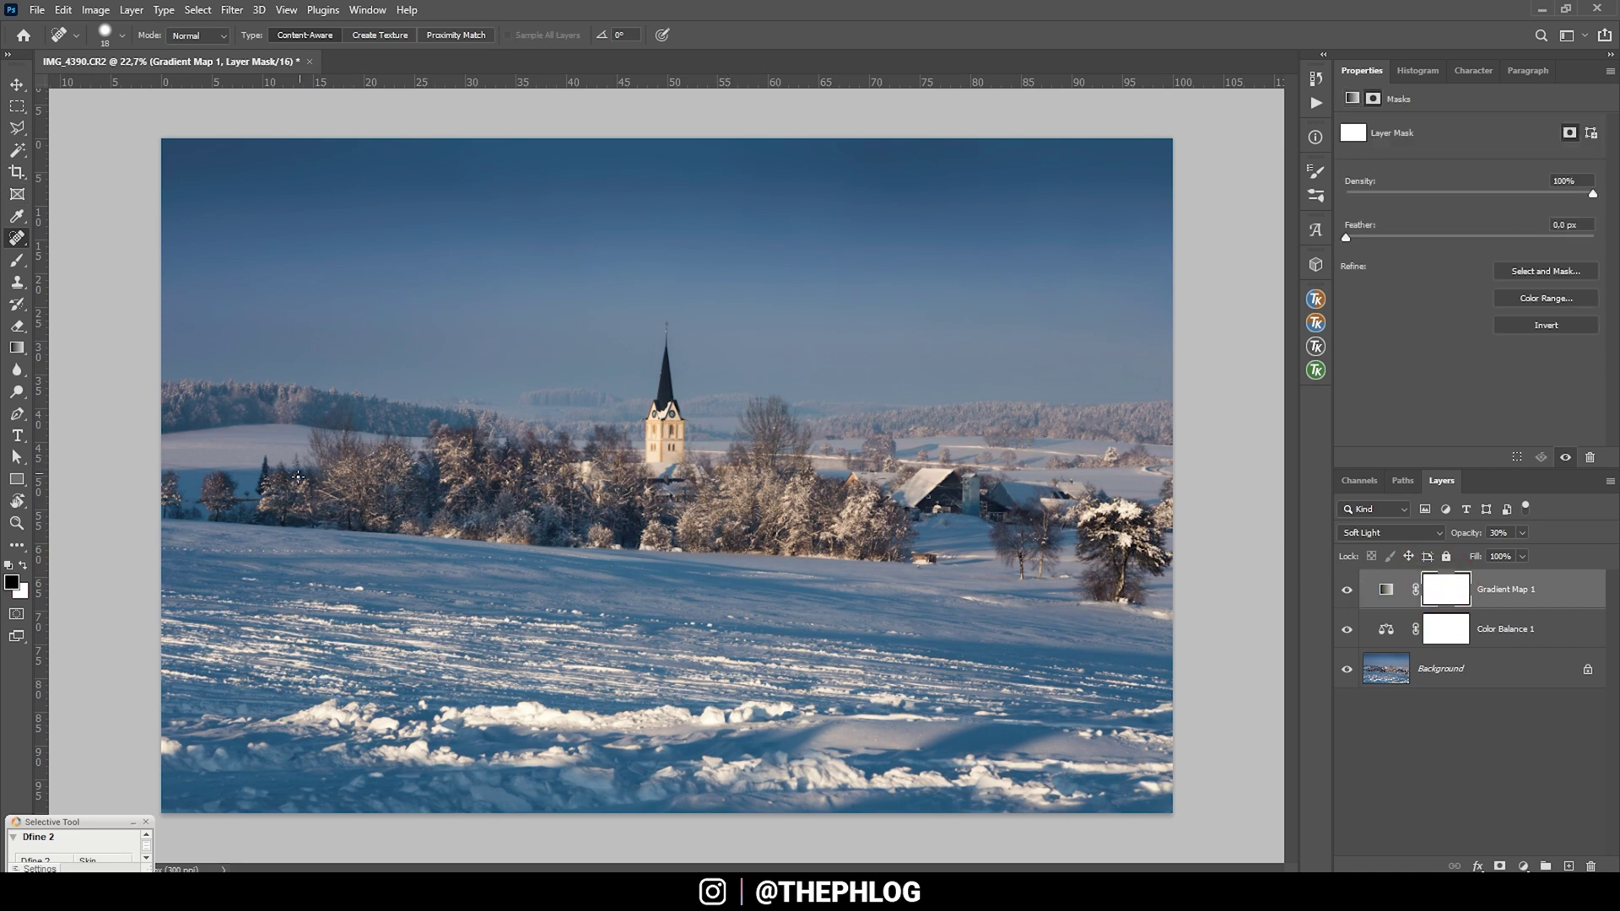
drag(260, 464, 405, 472)
mouse_move(434, 482)
mouse_down()
mouse_move(461, 482)
mouse_move(427, 456)
mouse_up()
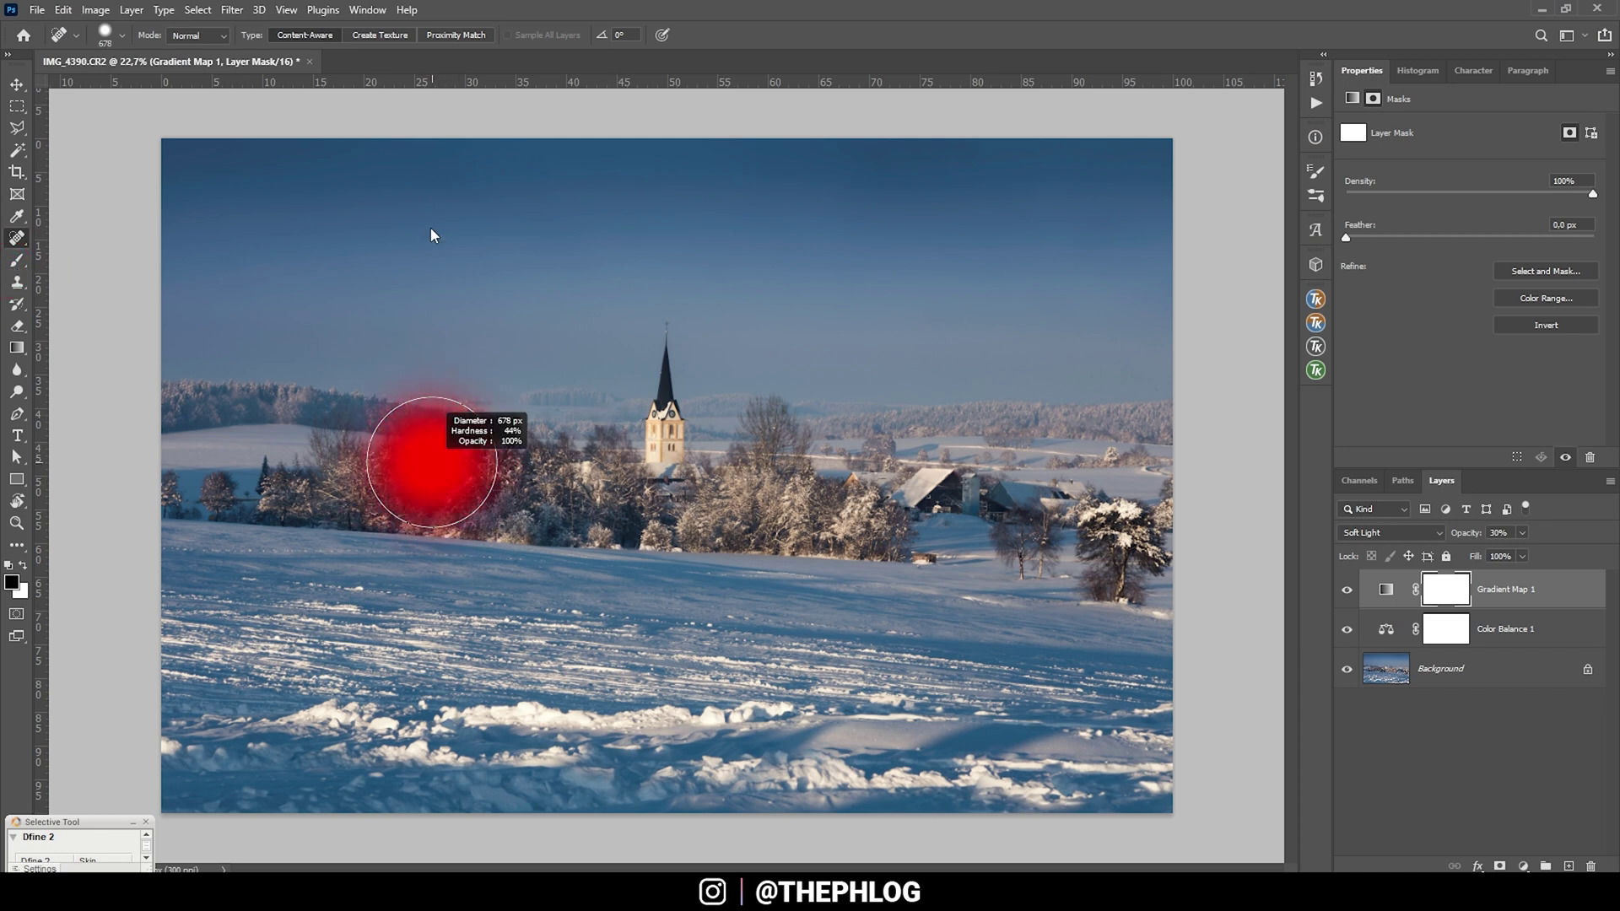
click(15, 262)
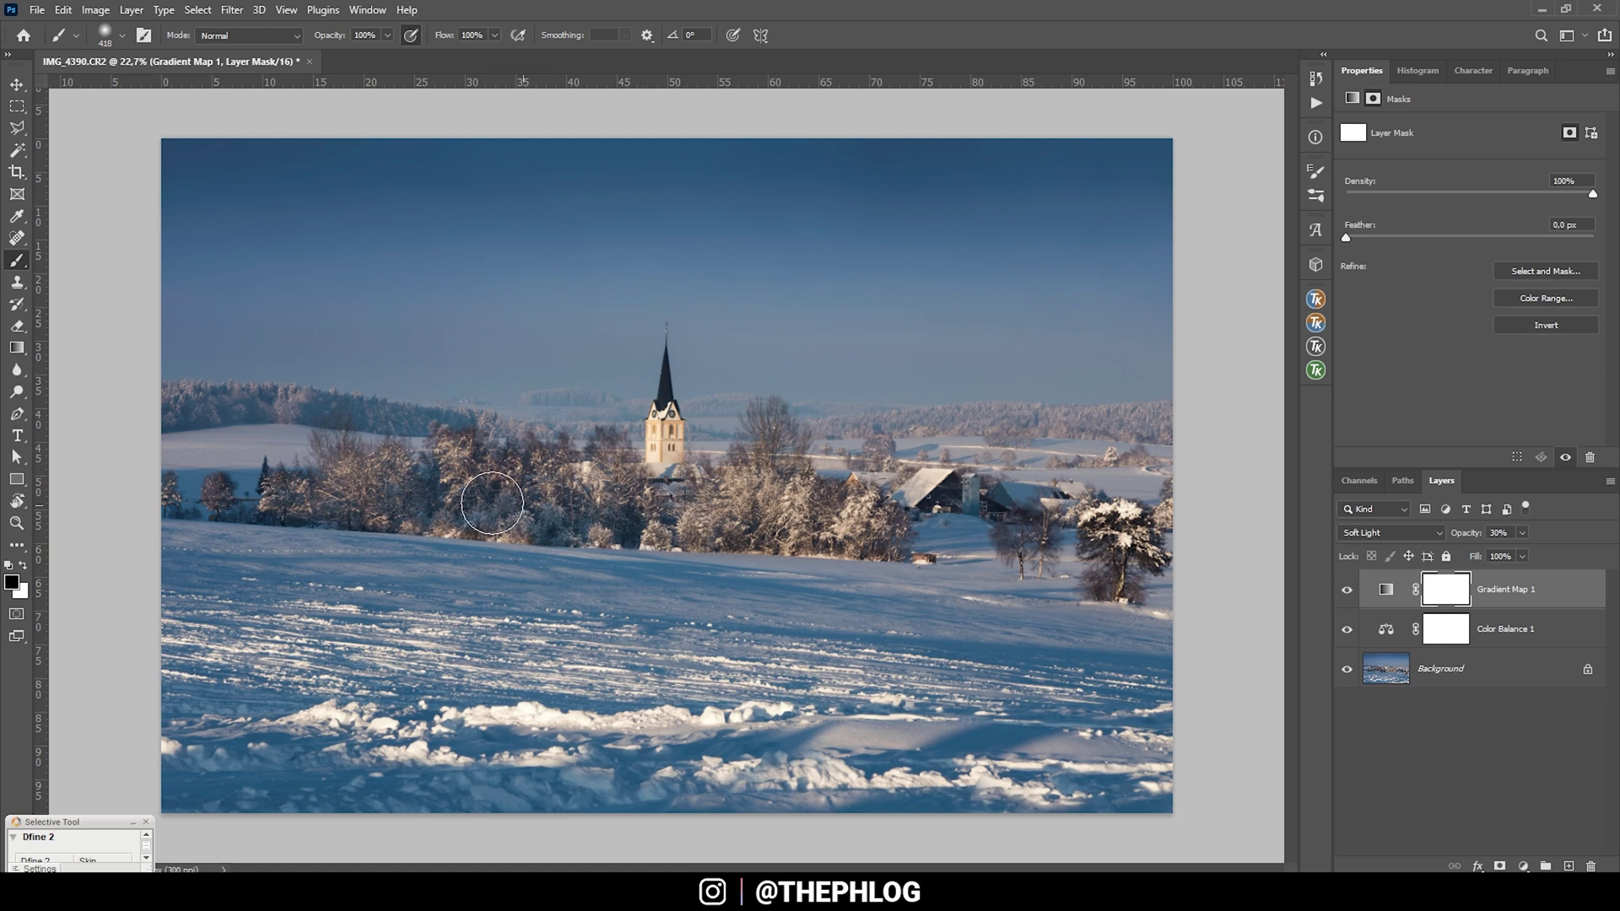
drag(349, 516, 825, 519)
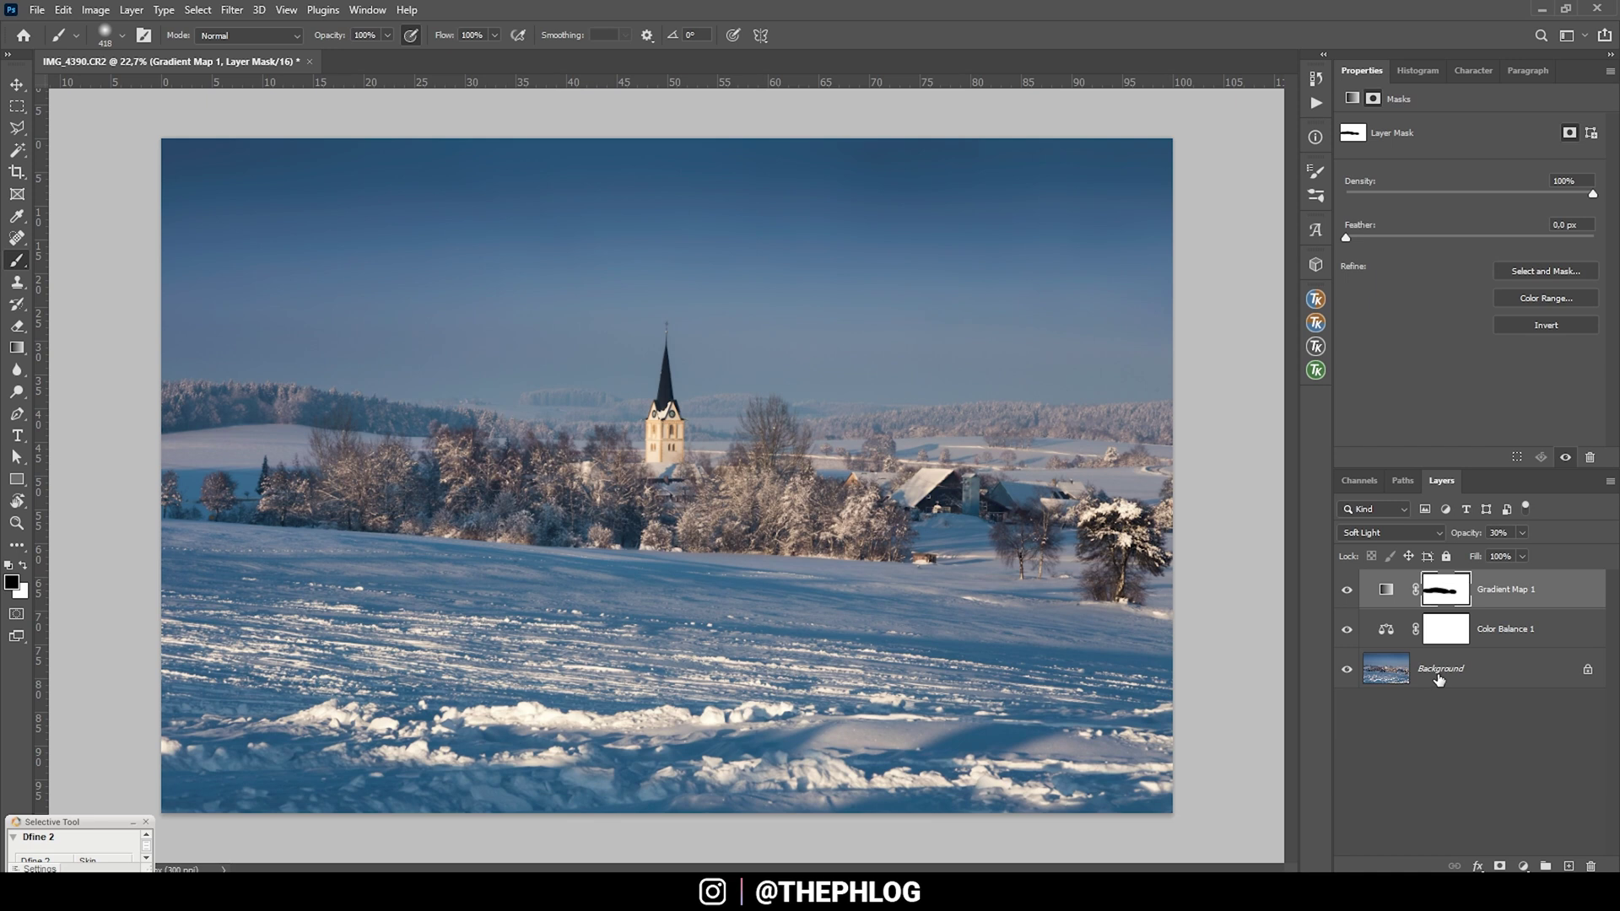
shift+click(1433, 680)
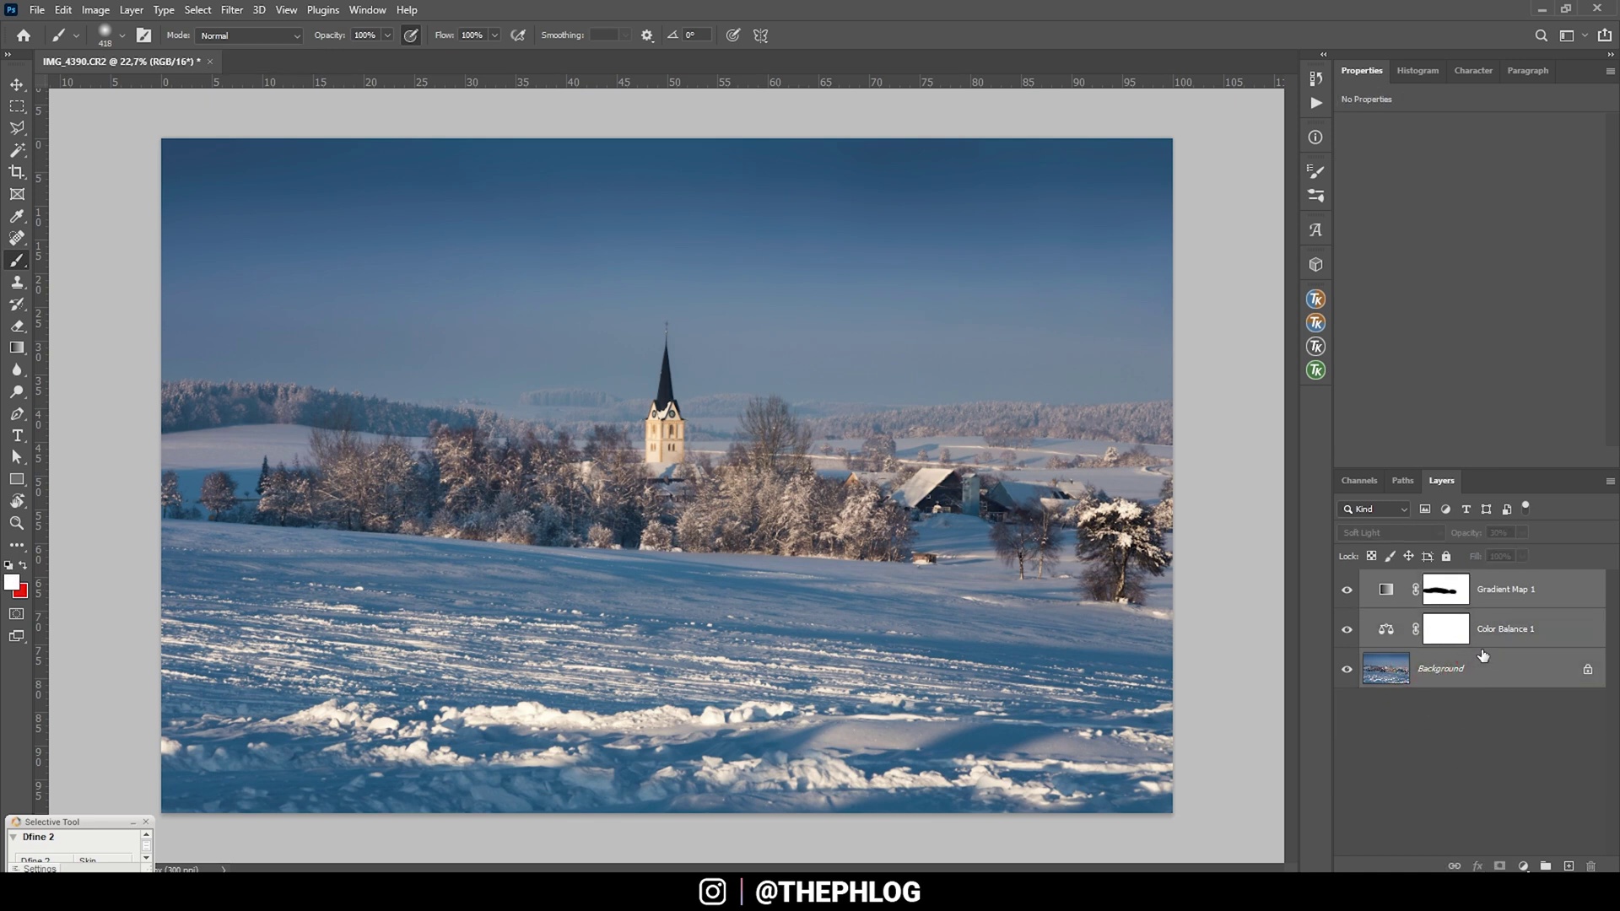
key(ctrl+e)
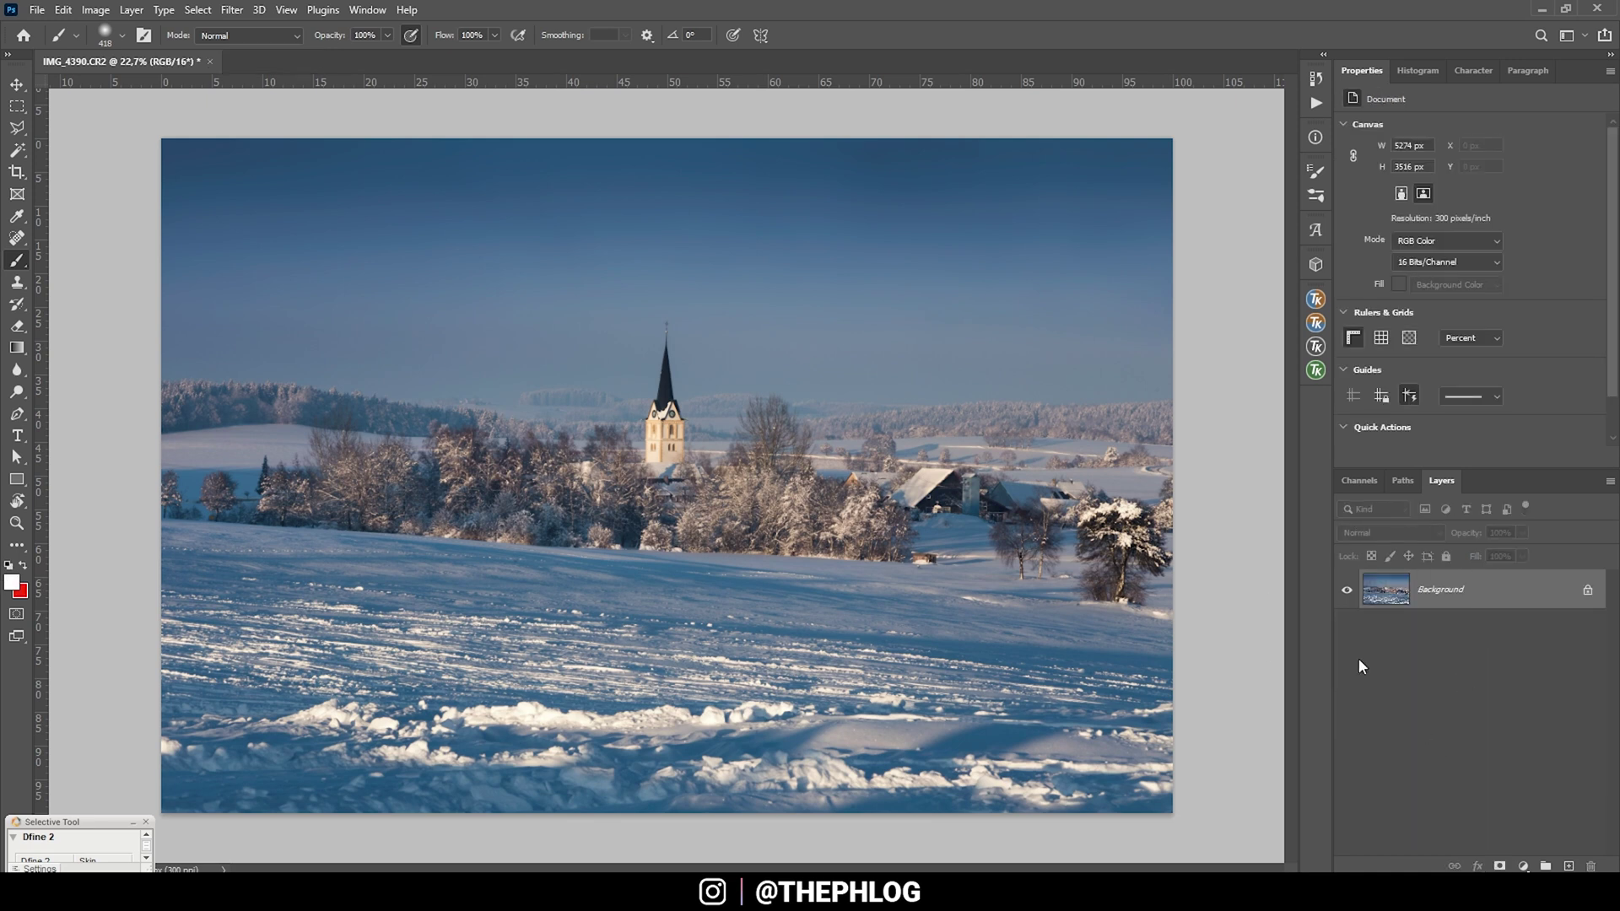
Launch Nik Color Efex Pro 4 on the image and pick the Polarization filter.
click(232, 10)
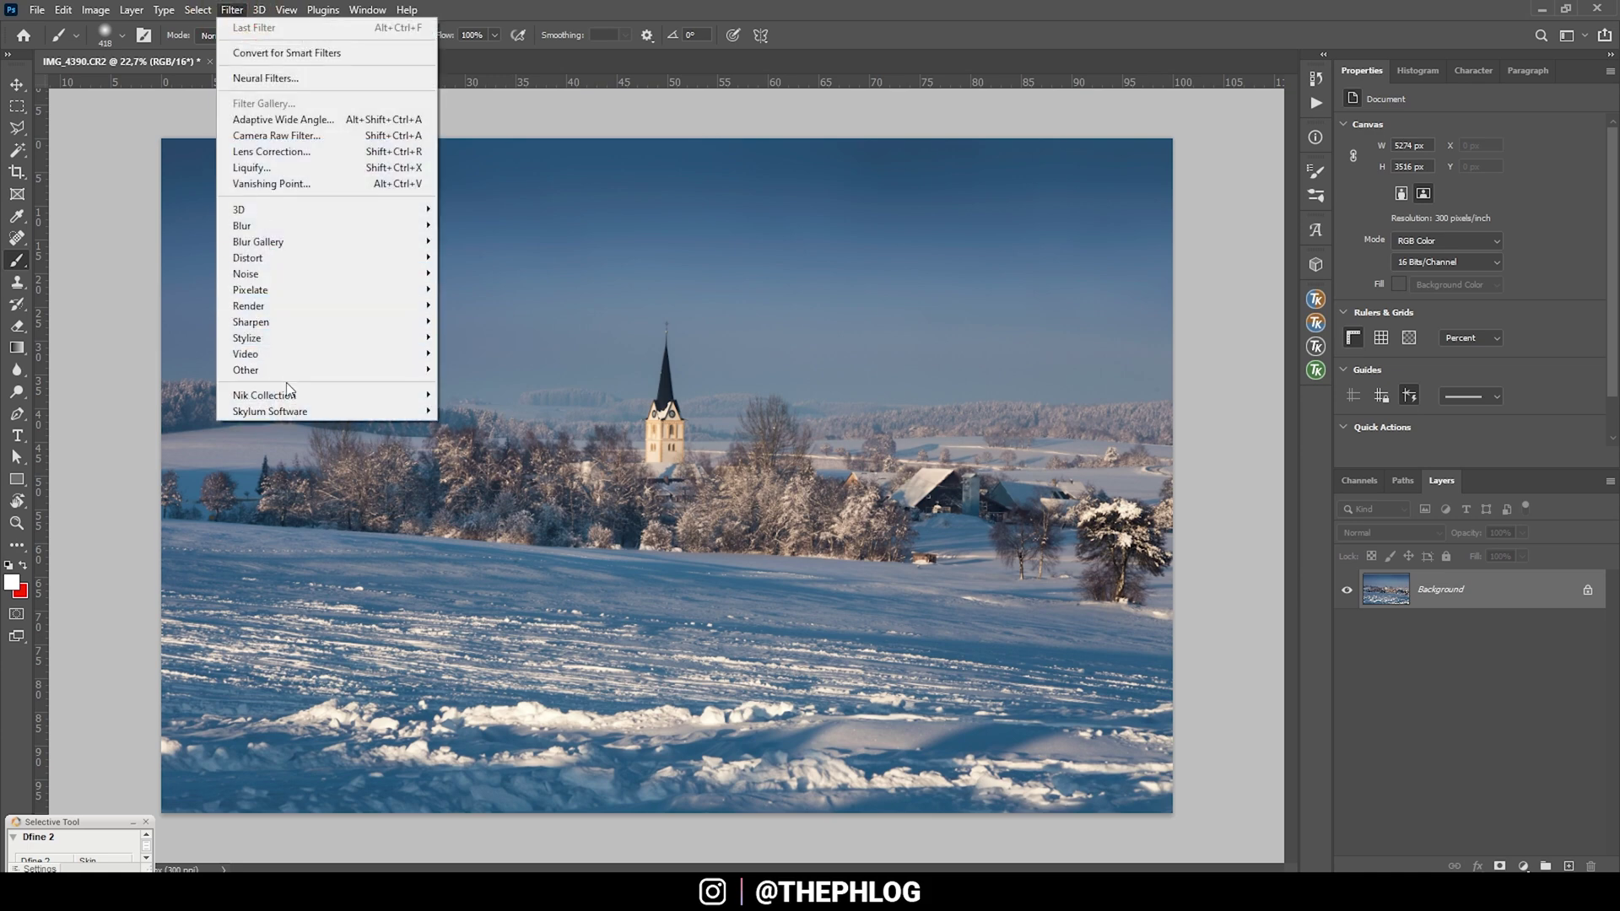
mouse_move(287, 393)
click(519, 412)
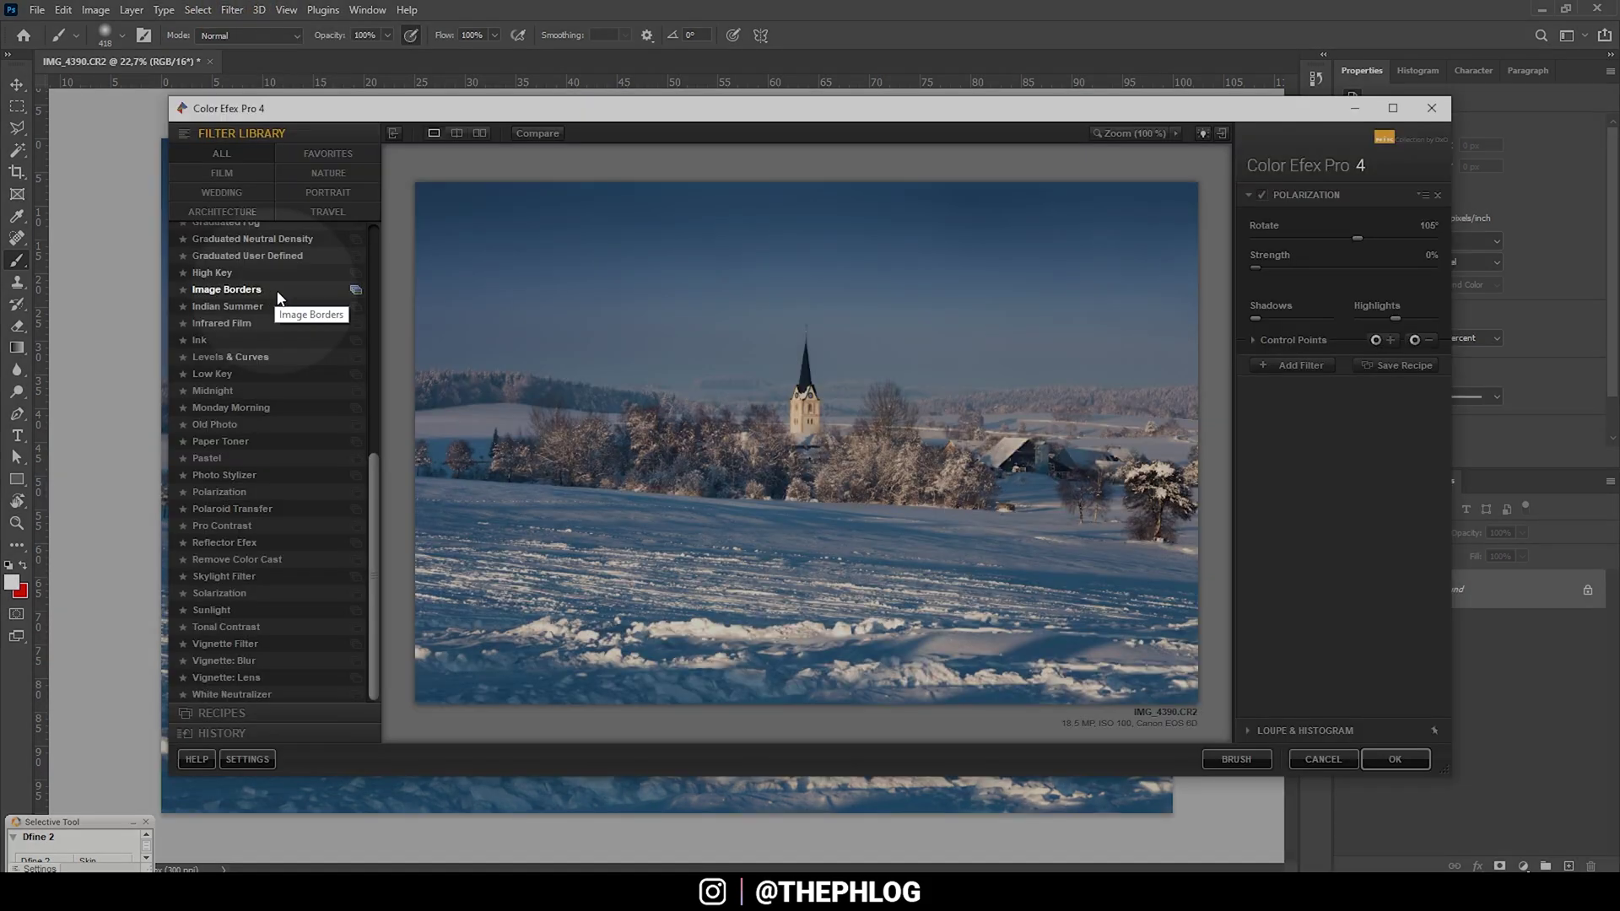
click(236, 489)
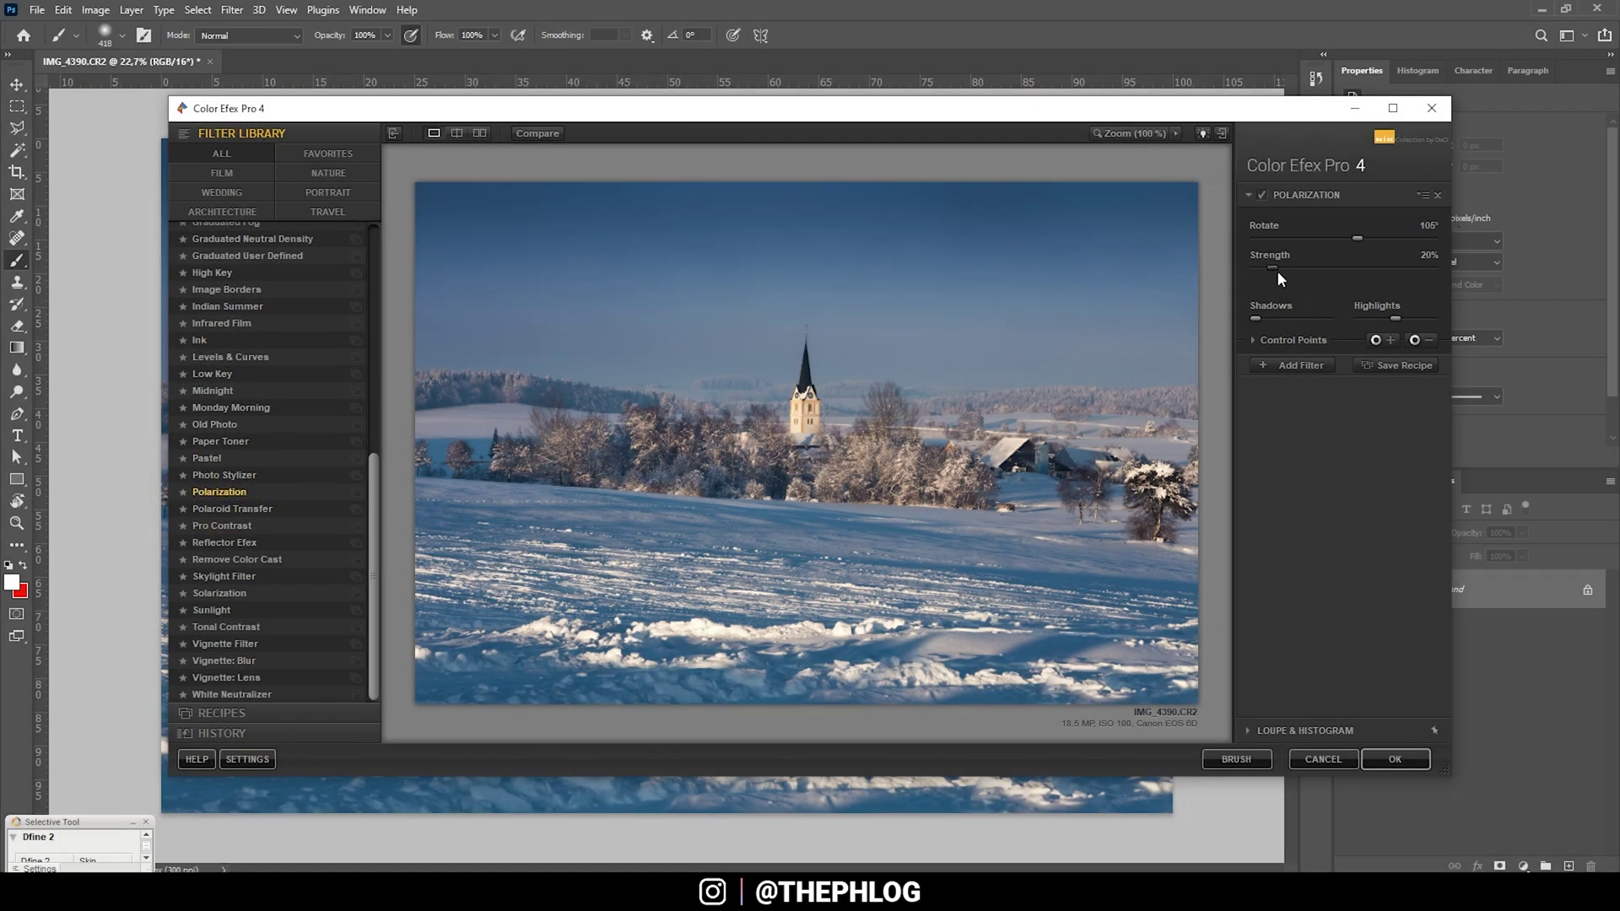
Set Polarization to 127% strength and 103° rotation, then add a second filter slot.
drag(1273, 267, 1367, 267)
drag(1357, 238, 1345, 237)
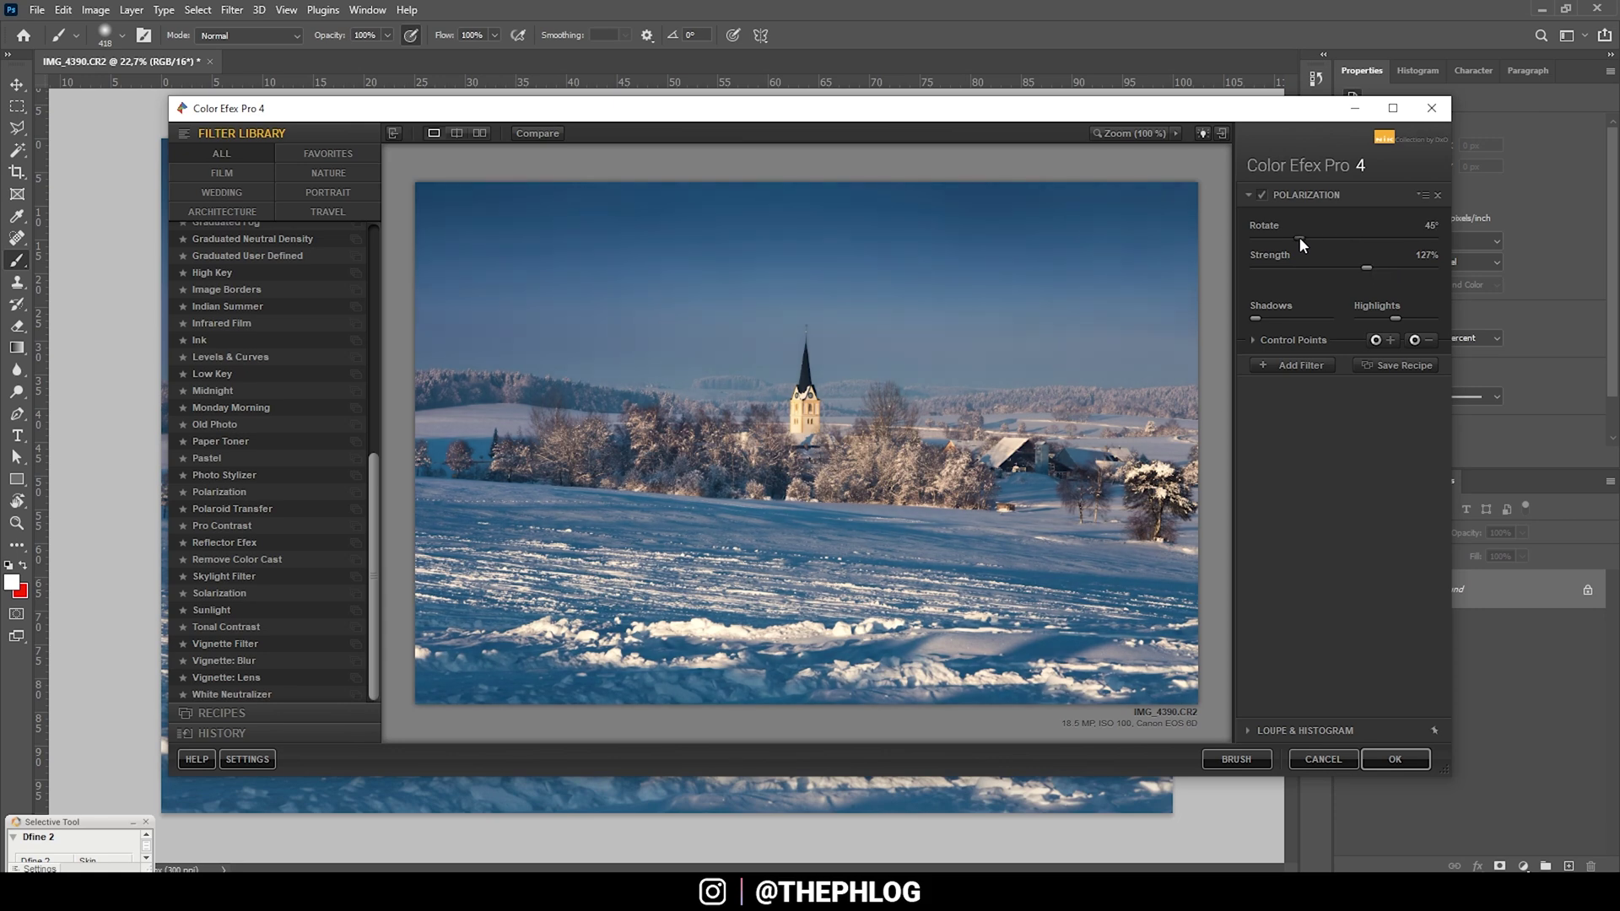
drag(1350, 239, 1356, 238)
click(1264, 195)
click(1264, 196)
click(1264, 196)
click(1264, 195)
click(1278, 363)
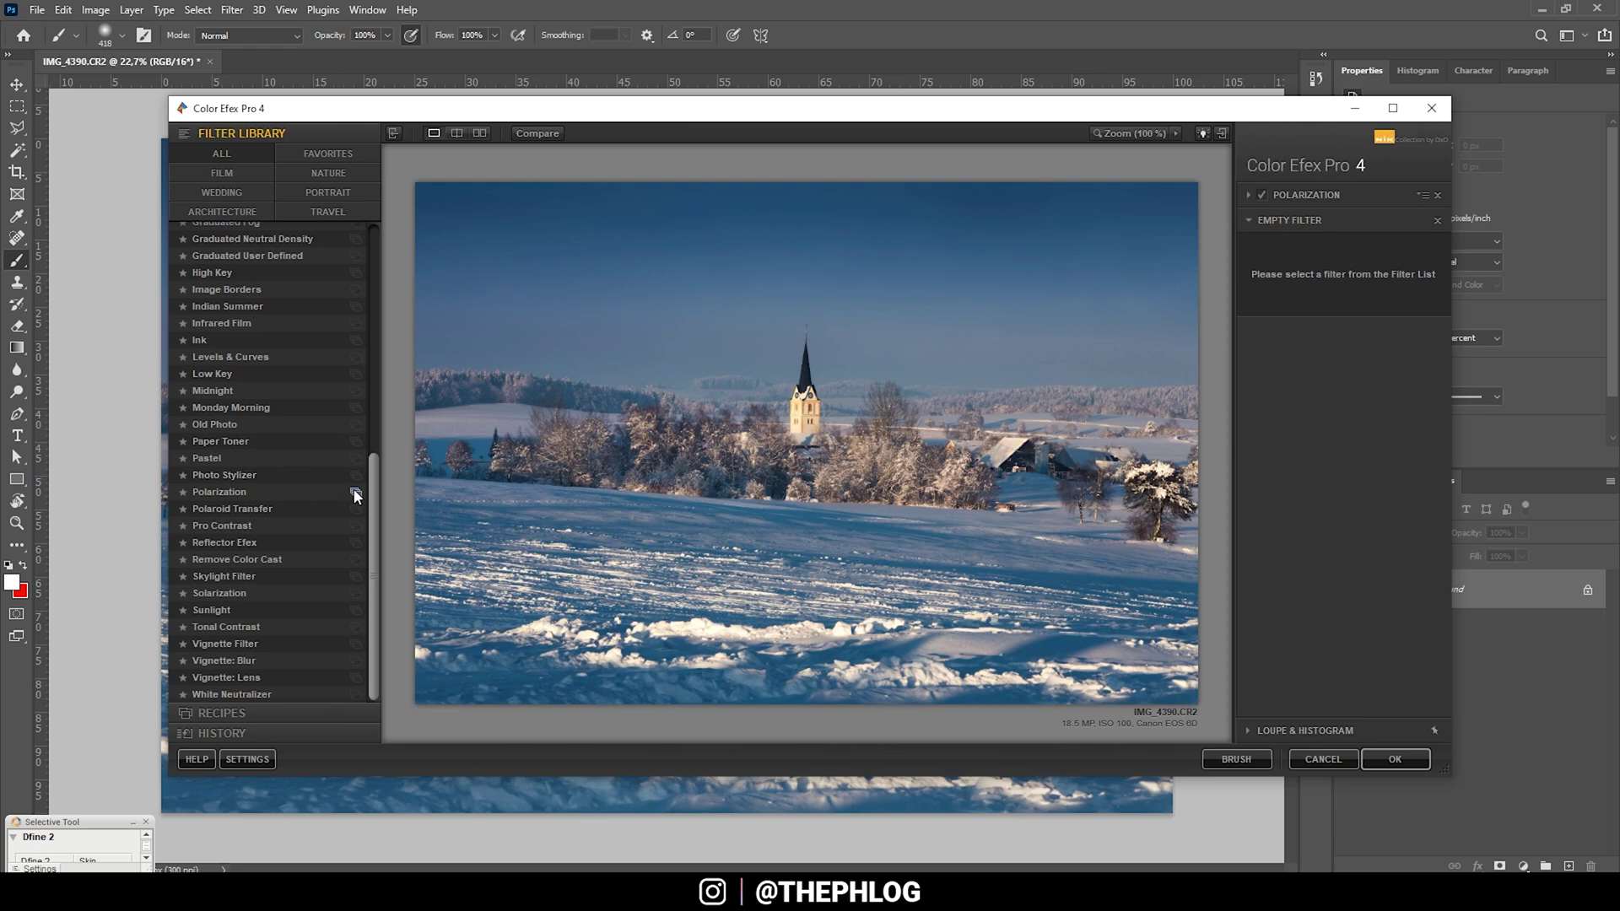
Try Glamour Glow with adjusted glow, saturation and warmth, then remove it again.
scroll(369, 491, up, 10)
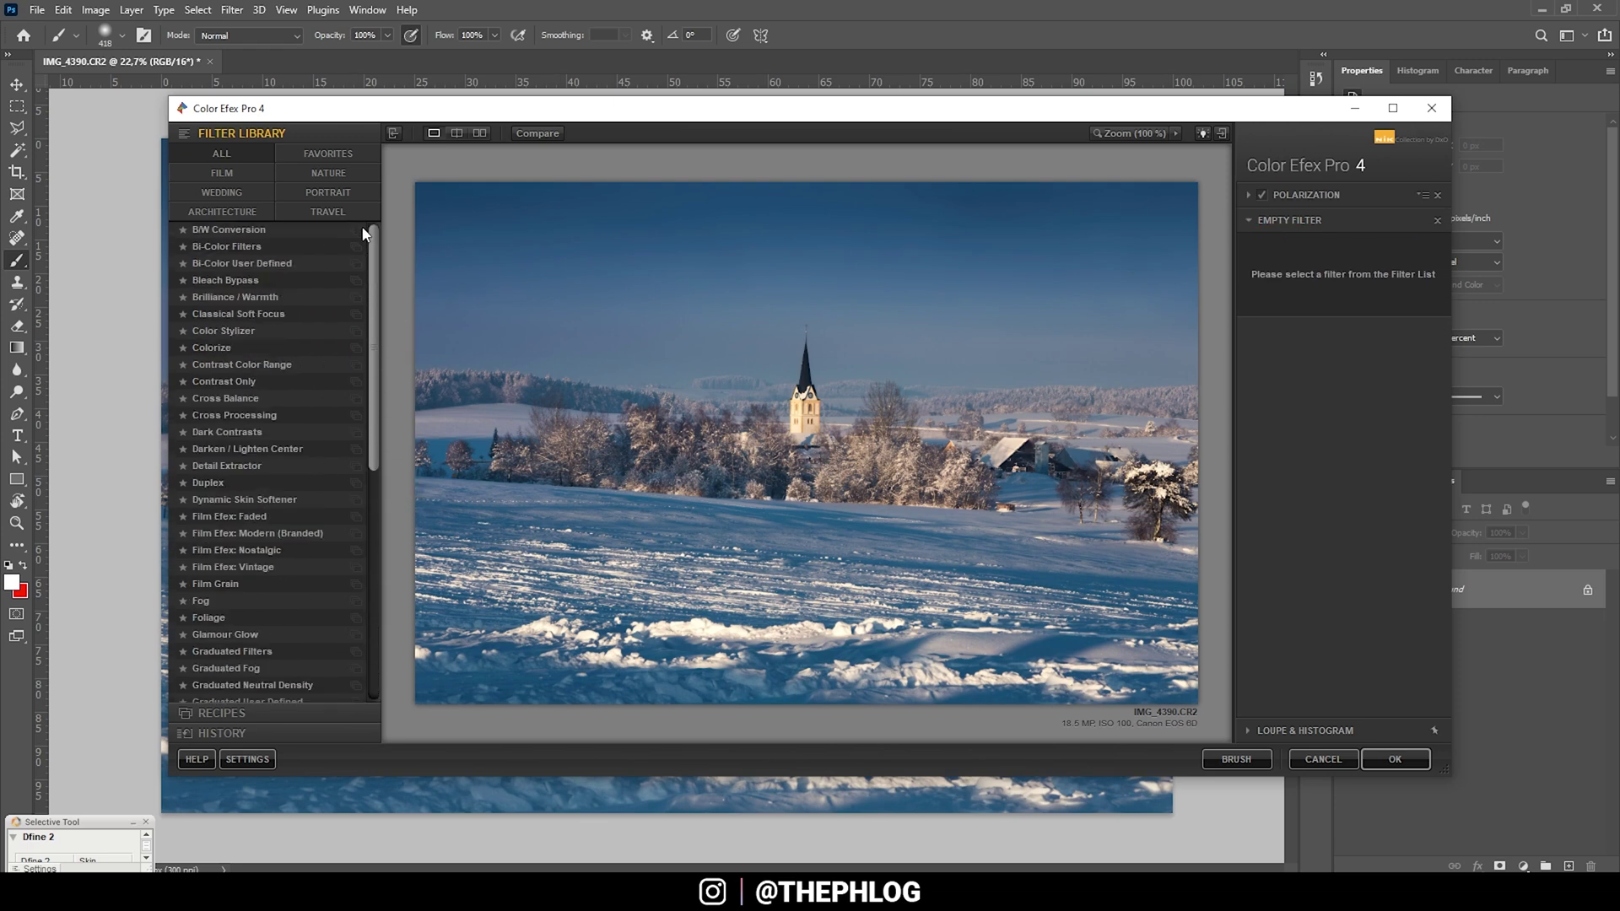
scroll(257, 626, down, 3)
click(246, 584)
drag(1340, 321, 1352, 320)
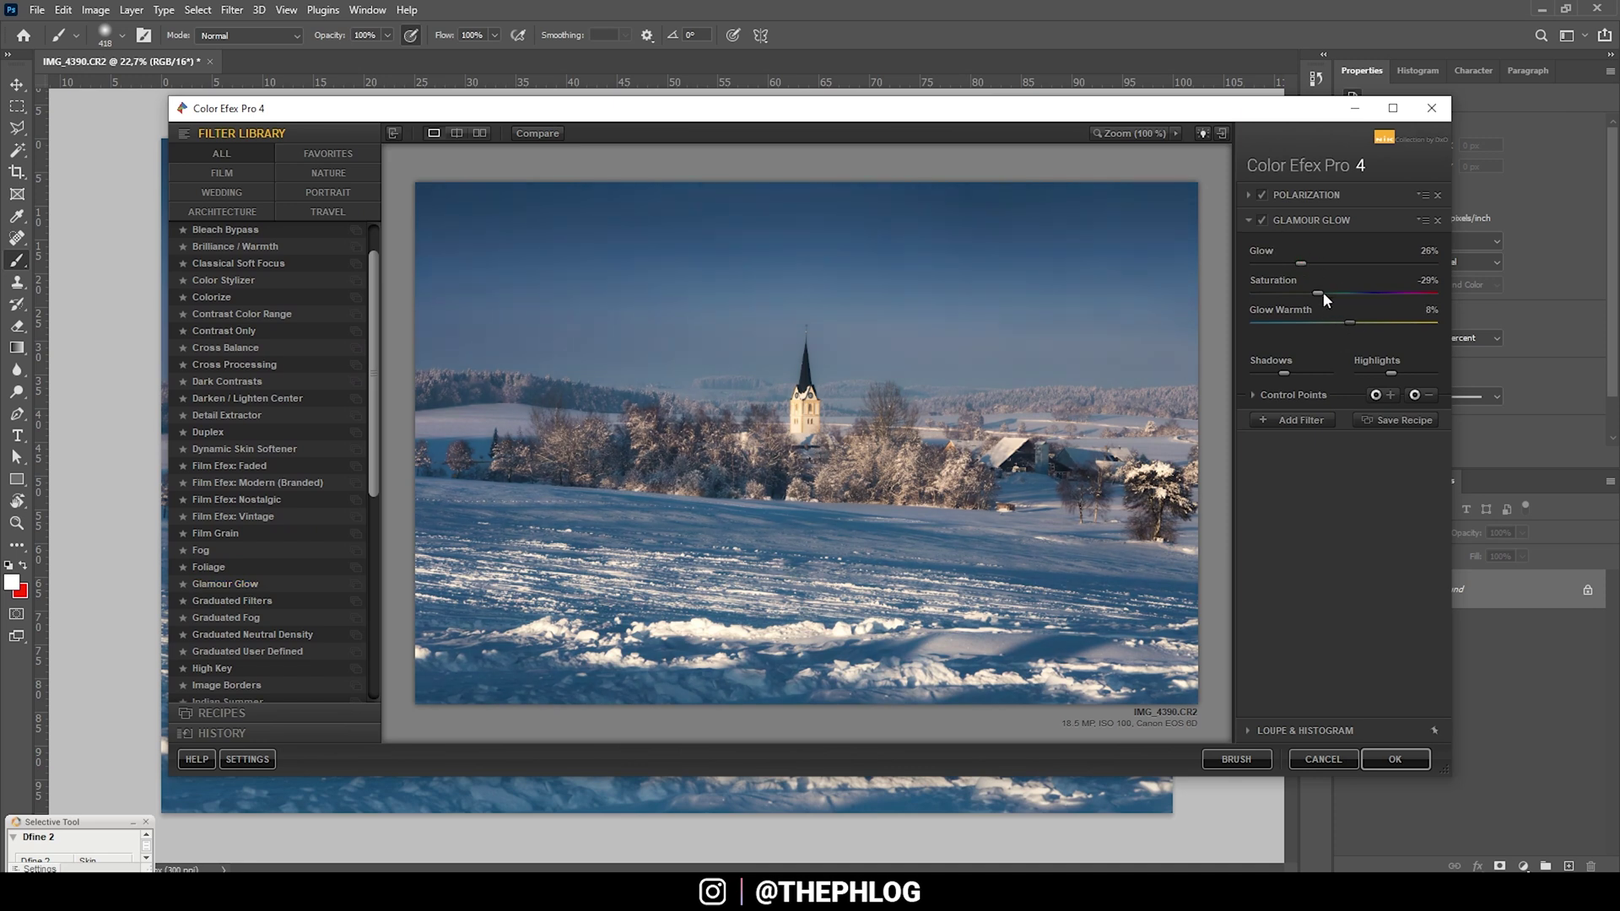
click(1438, 220)
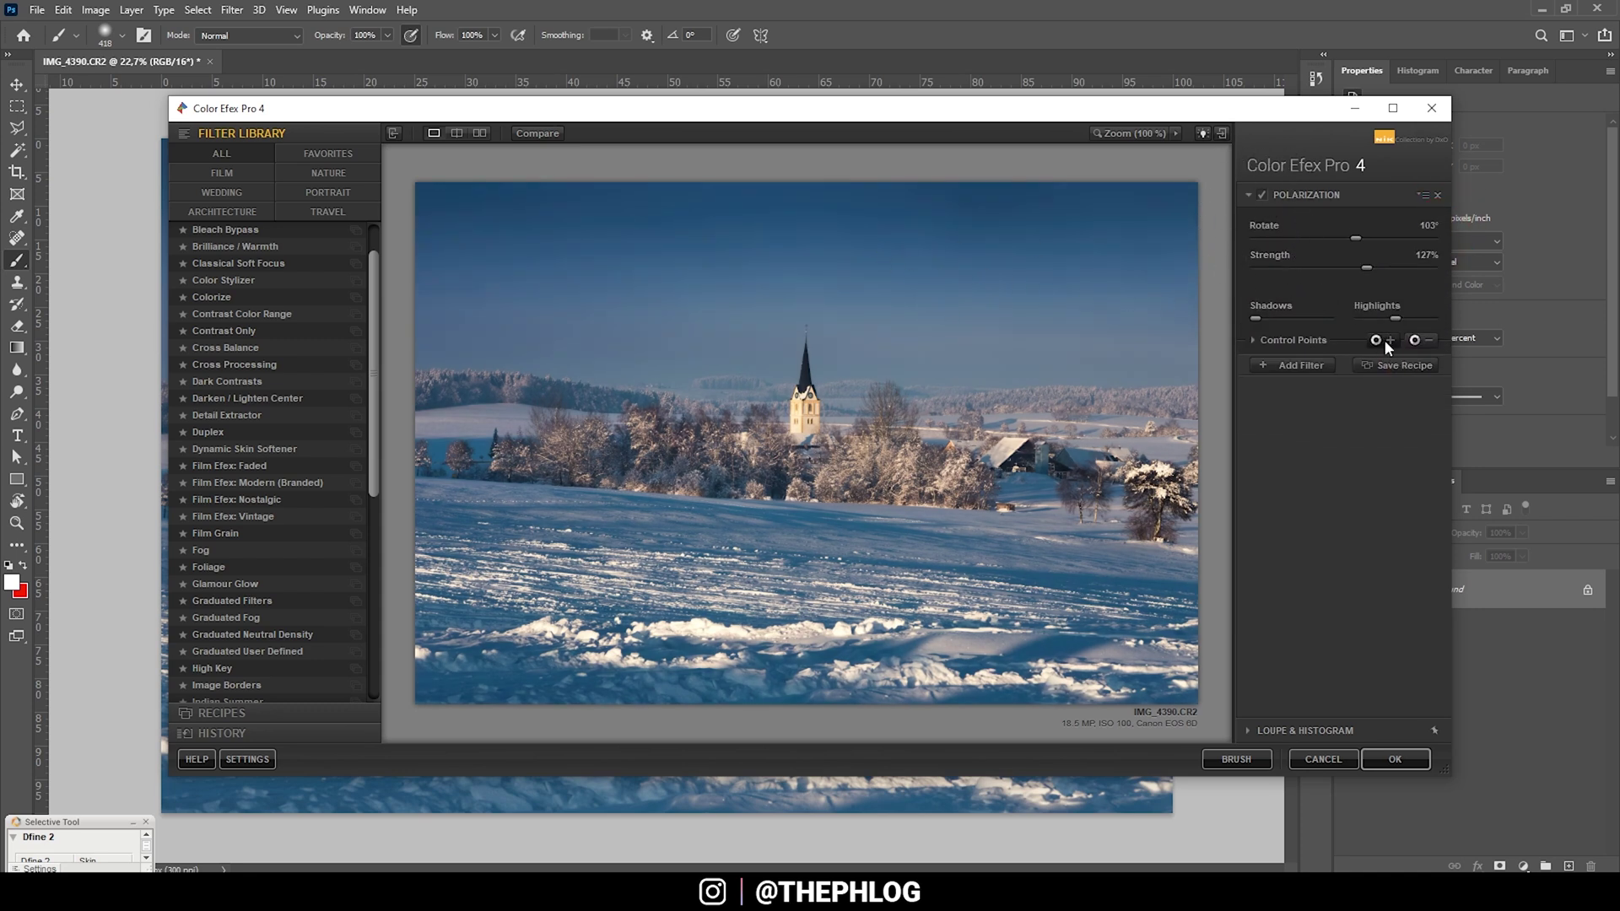
Add a widened minus control point on the trees left of the church, then apply the filter.
click(1415, 341)
click(719, 452)
drag(761, 460, 768, 460)
drag(720, 452, 694, 453)
double_click(1262, 195)
click(1380, 761)
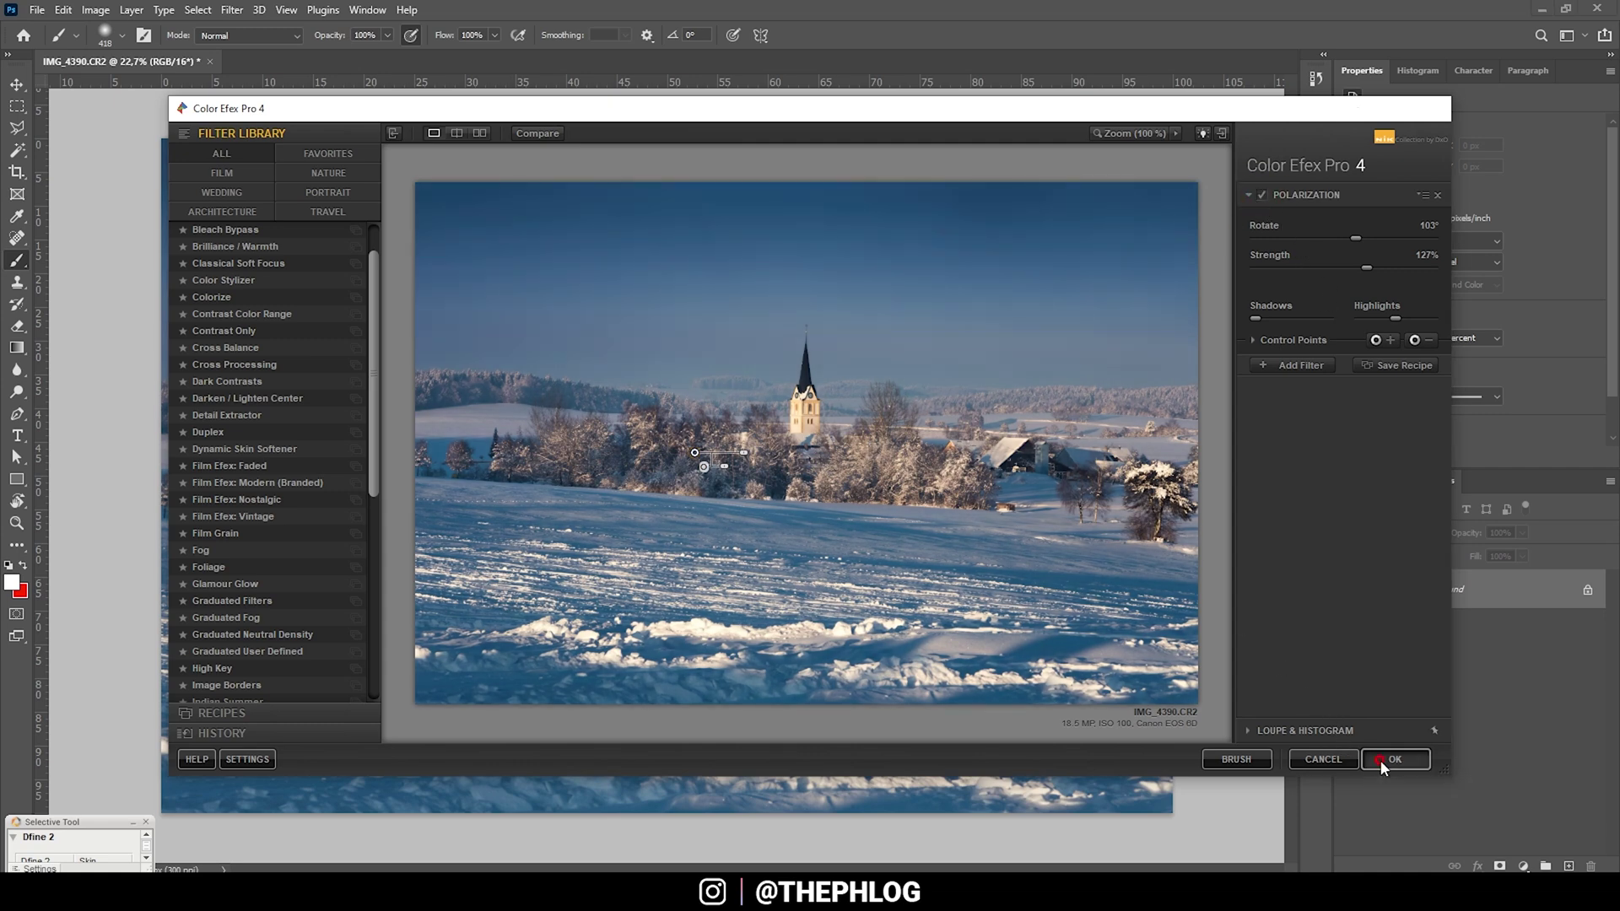